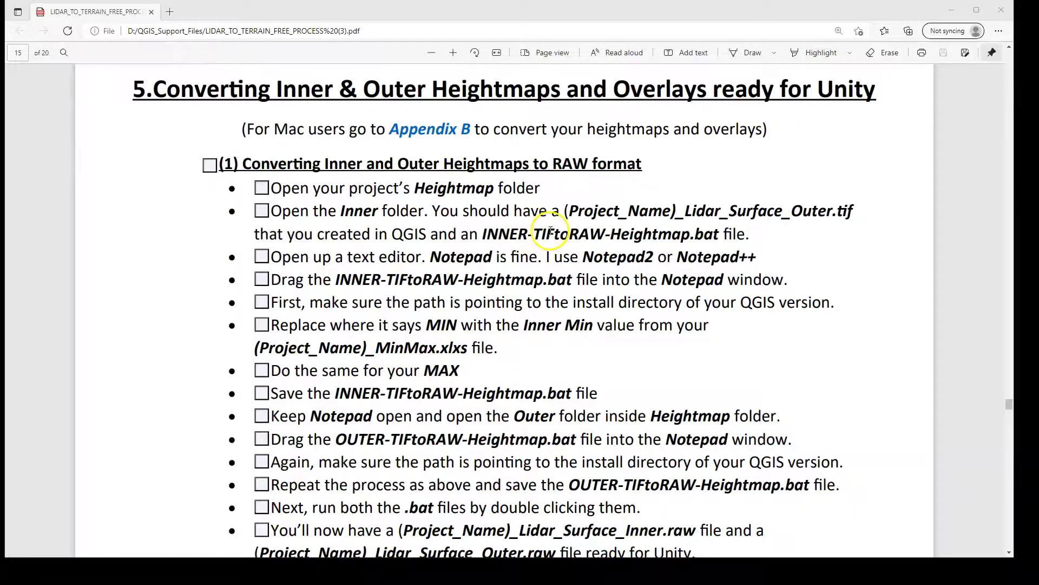
Review Appendix B of the PDF guide for the alternative ways of converting TIF to RAW and TIF to JPG in QGIS.
scroll(550, 231, down, 20)
scroll(550, 232, down, 20)
scroll(551, 236, up, 10)
scroll(550, 235, up, 10)
scroll(550, 234, up, 7)
scroll(485, 200, down, 1)
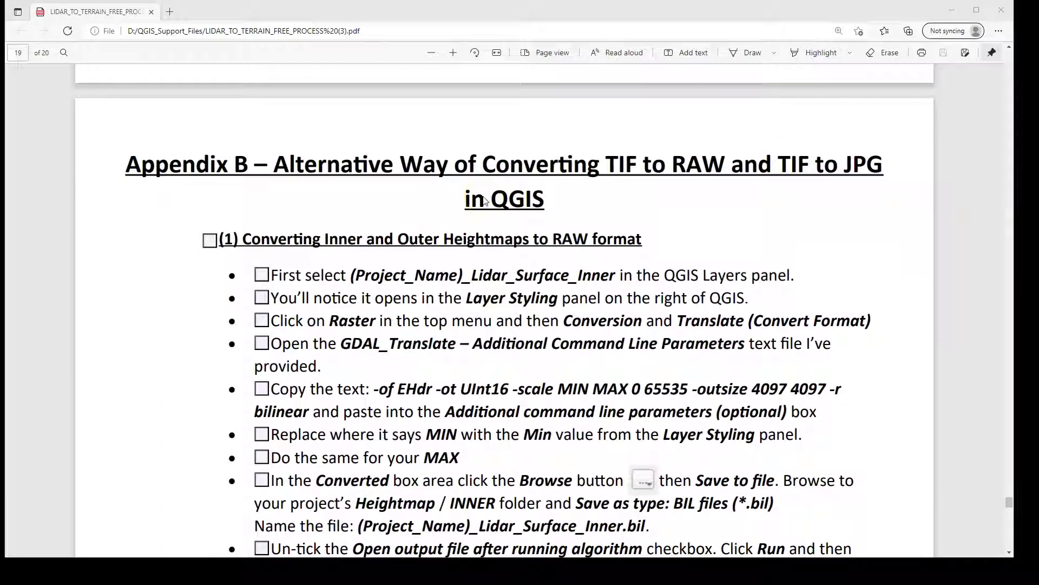
click(409, 205)
scroll(410, 206, down, 3)
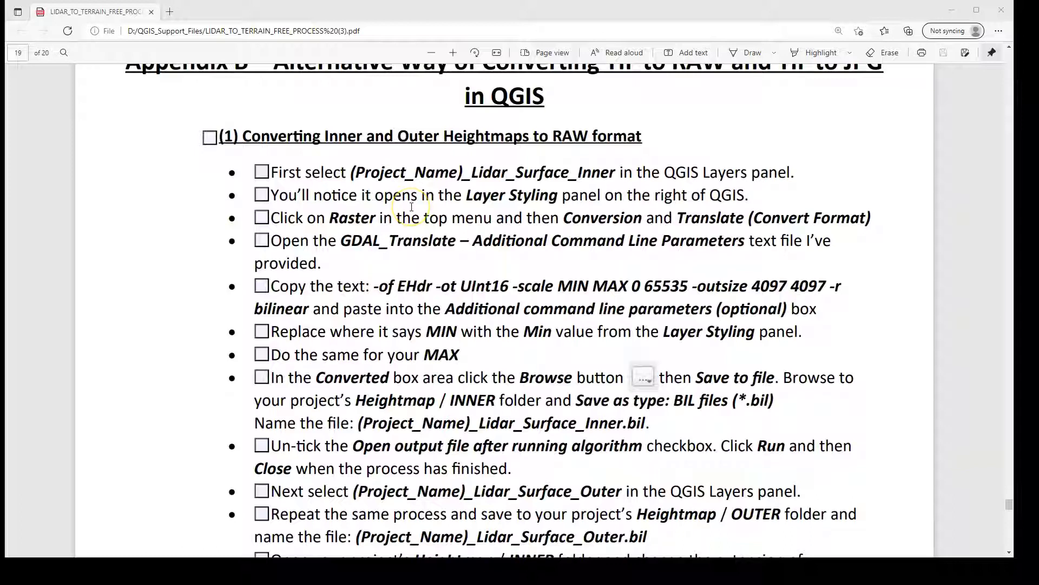
click(292, 161)
scroll(449, 218, down, 4)
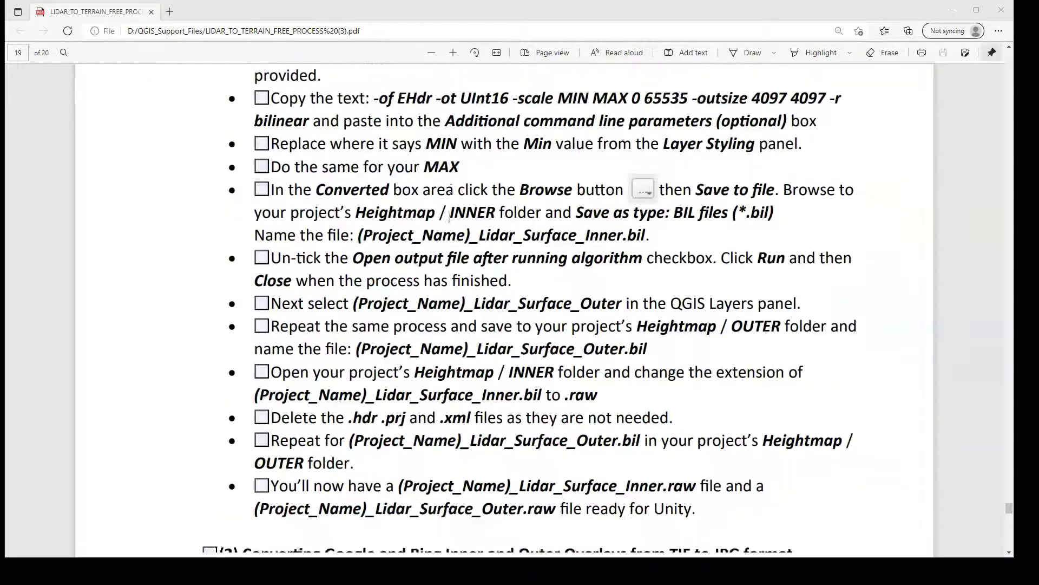
scroll(449, 218, up, 4)
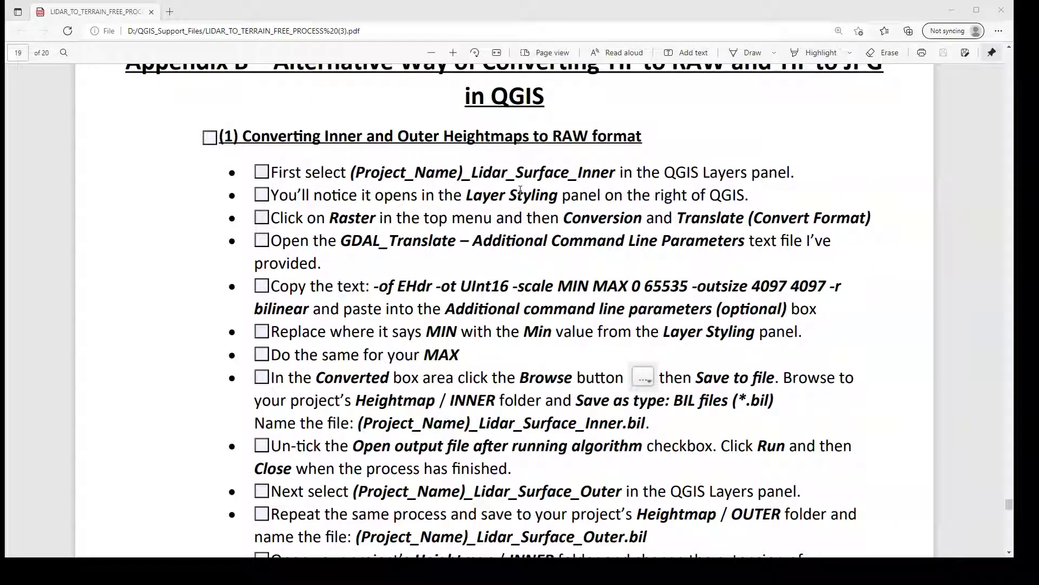
scroll(520, 189, down, 10)
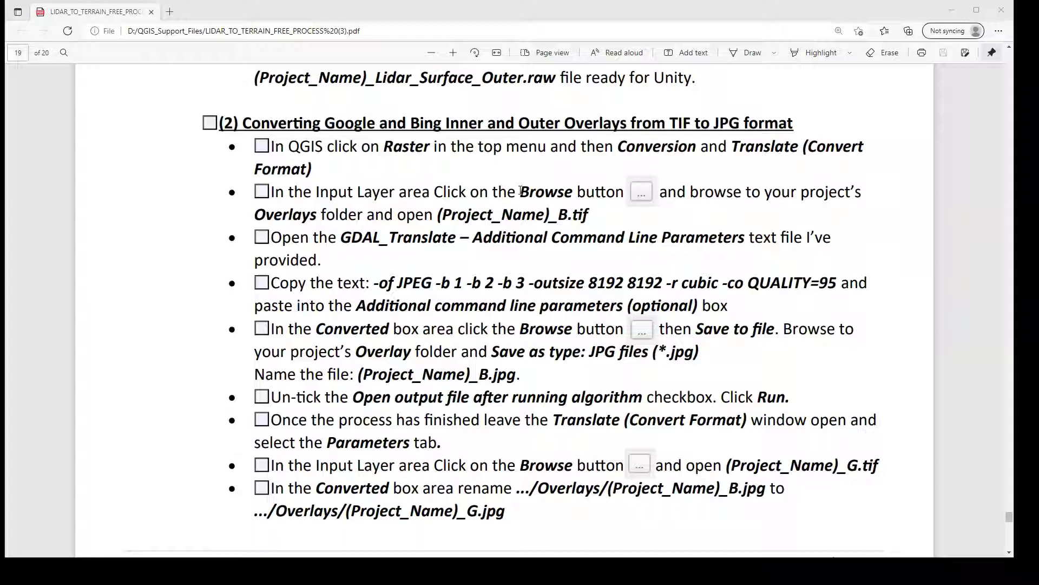
scroll(520, 190, up, 10)
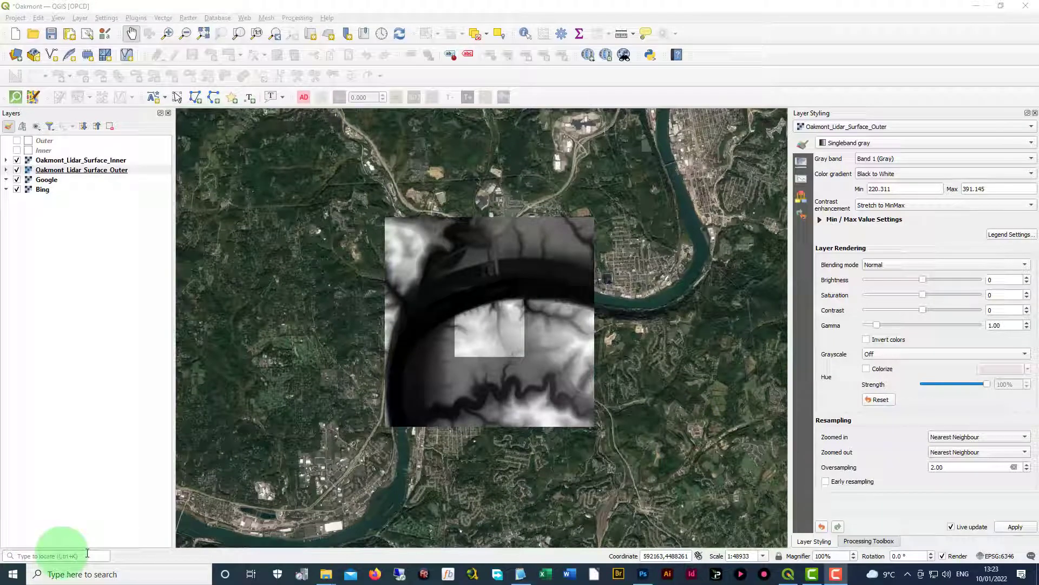
Switch to QGIS and start the Translate (Convert Format) raster conversion for the Oakmont_Lidar_Surface_Inner layer.
click(113, 160)
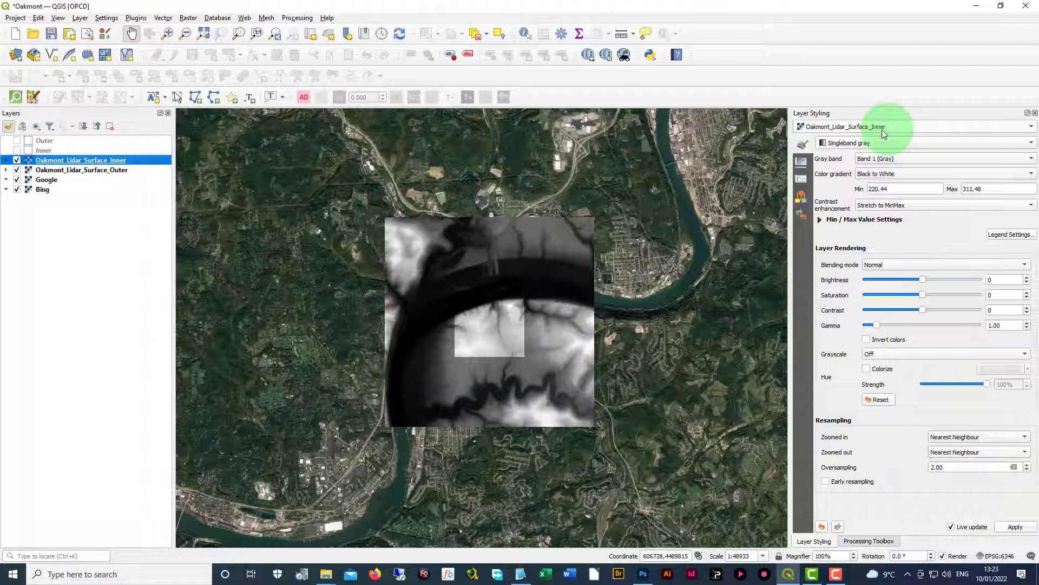
click(189, 18)
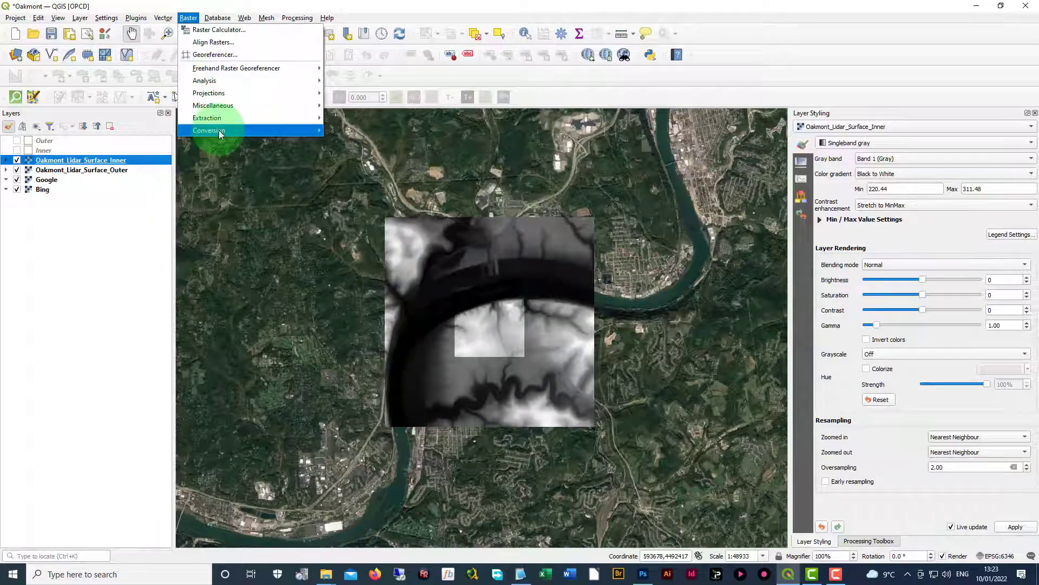
mouse_move(218, 130)
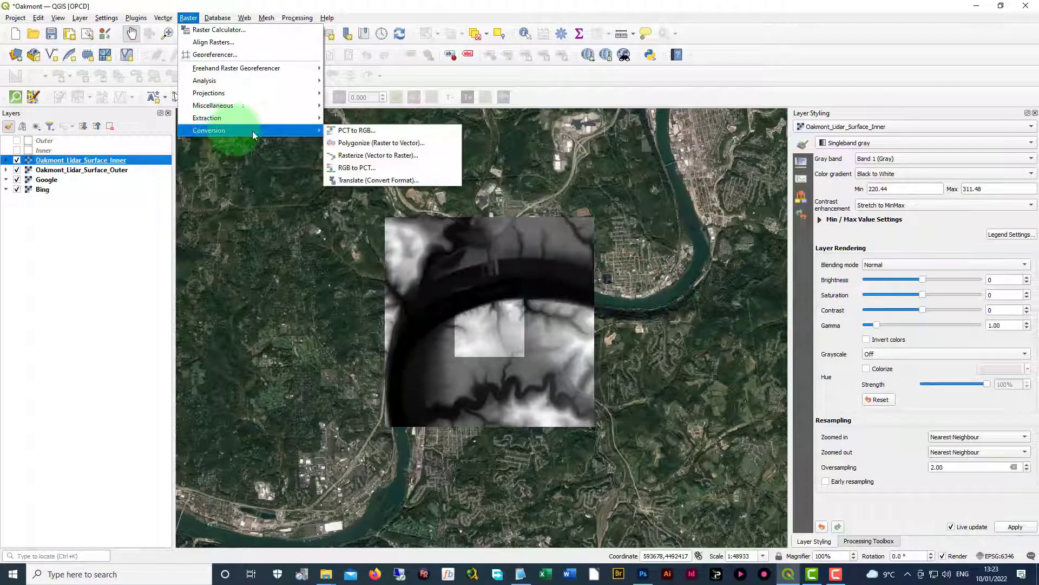
click(362, 181)
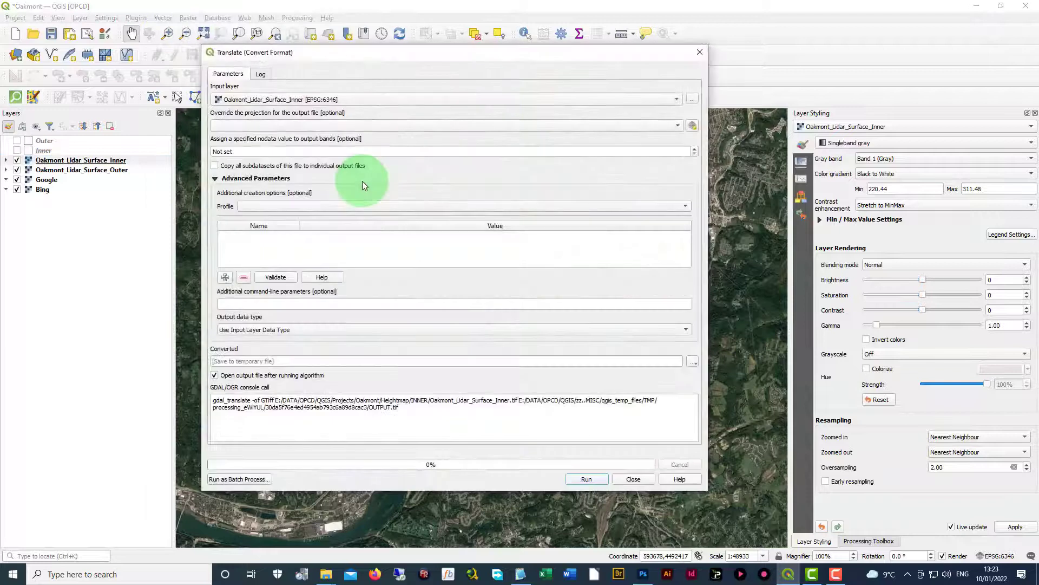
Copy the TIF to BIL conversion line from the GDAL_Translate text file into the additional command-line parameters of the Translate dialog.
click(519, 575)
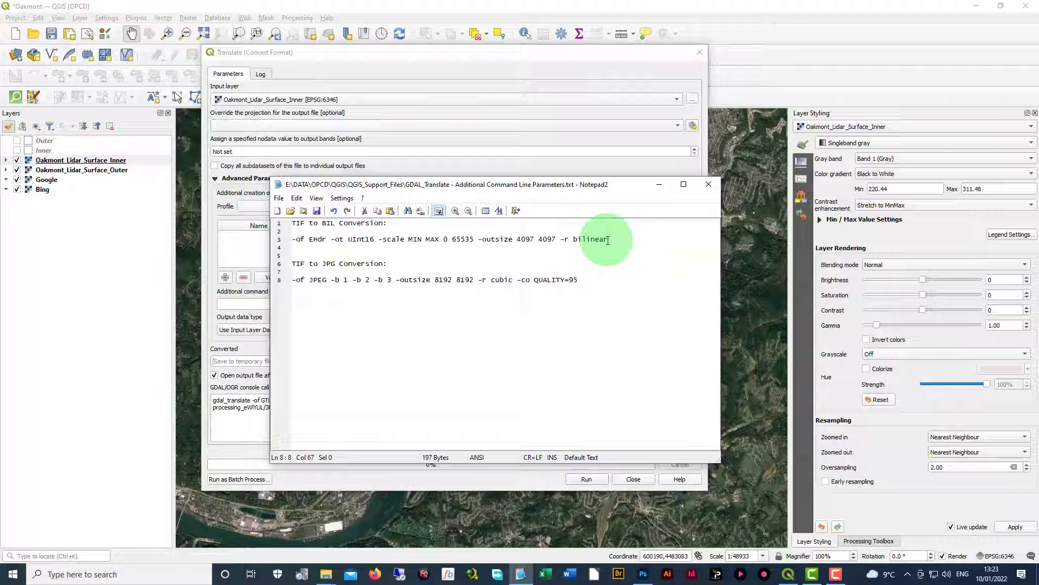
drag(607, 240, 292, 239)
right_click(311, 242)
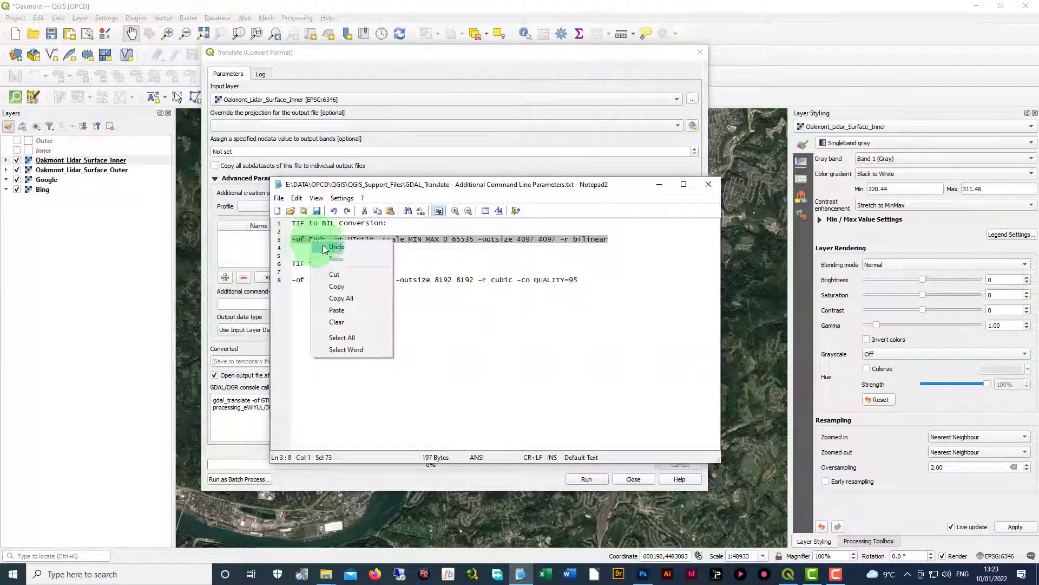
click(340, 287)
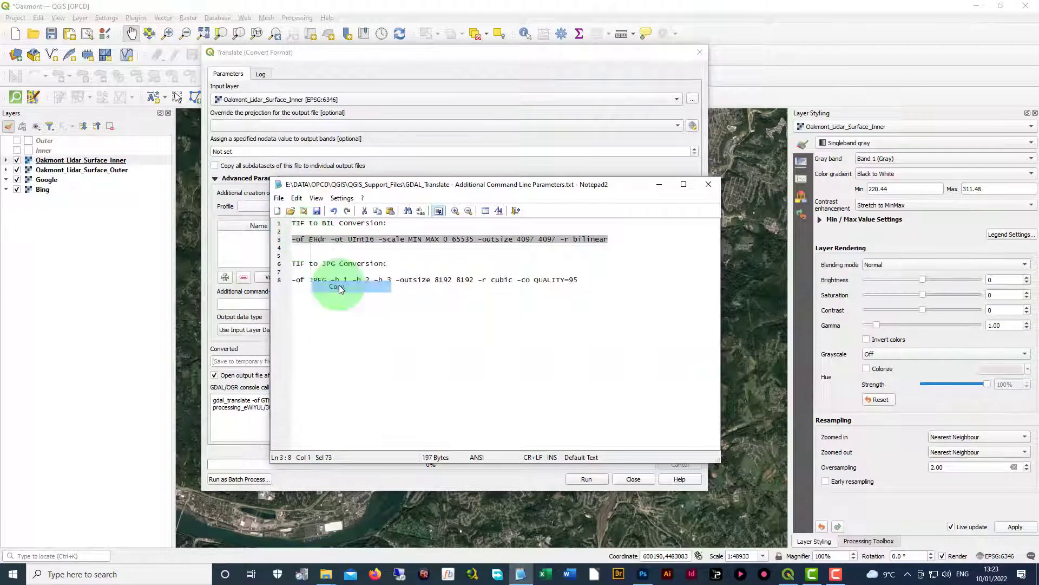
click(658, 184)
click(251, 305)
right_click(251, 305)
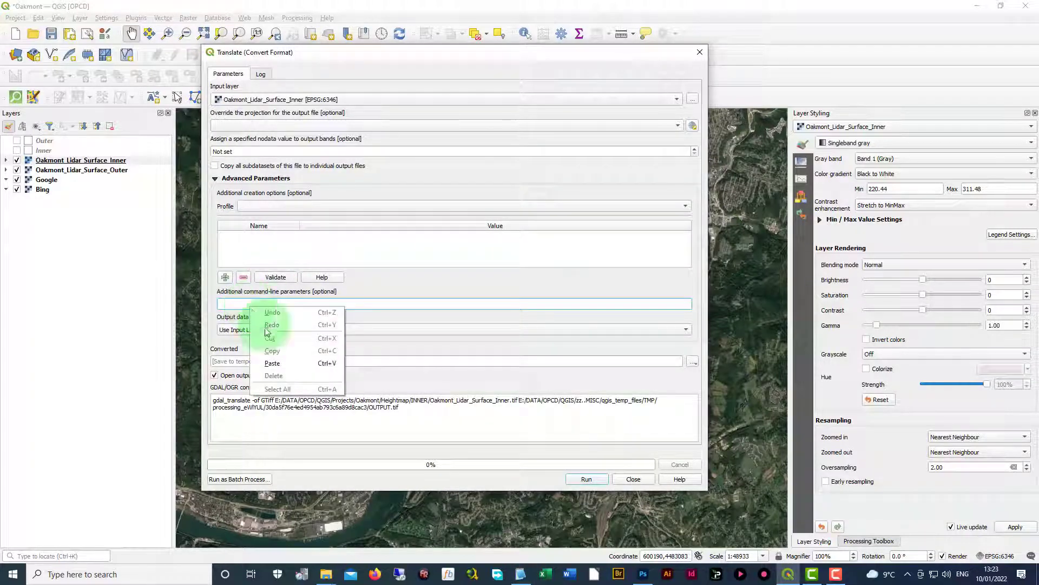
click(274, 361)
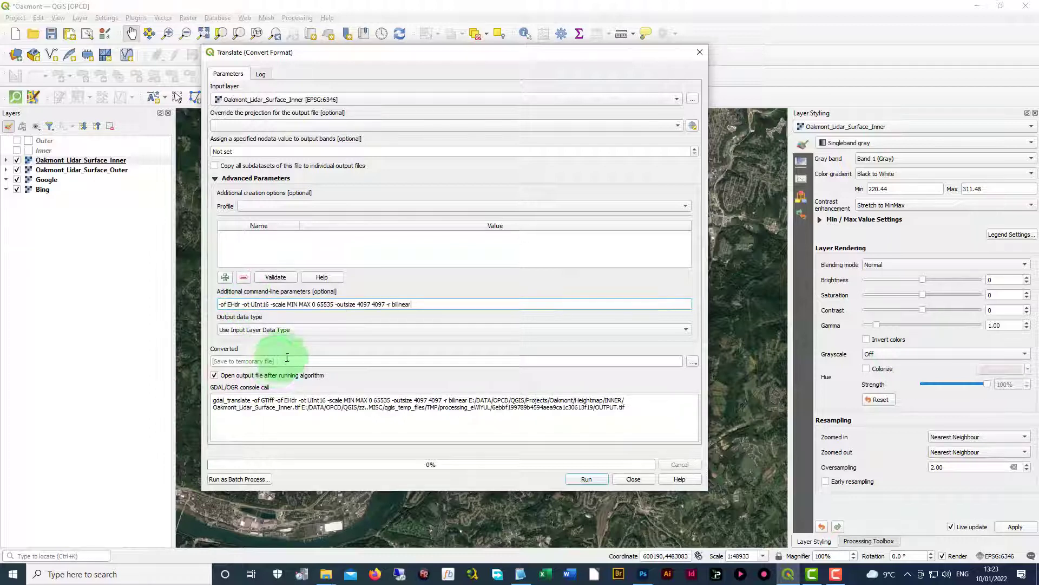
Replace the MIN and MAX placeholders in the additional command-line parameters with 220.44 and 311.48.
click(286, 304)
double_click(291, 304)
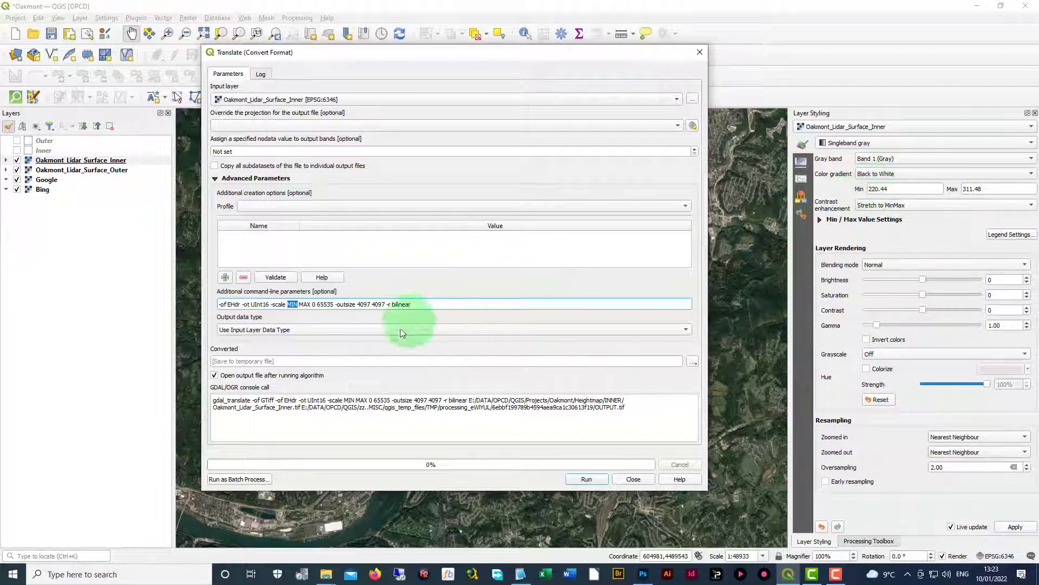
text(220.)
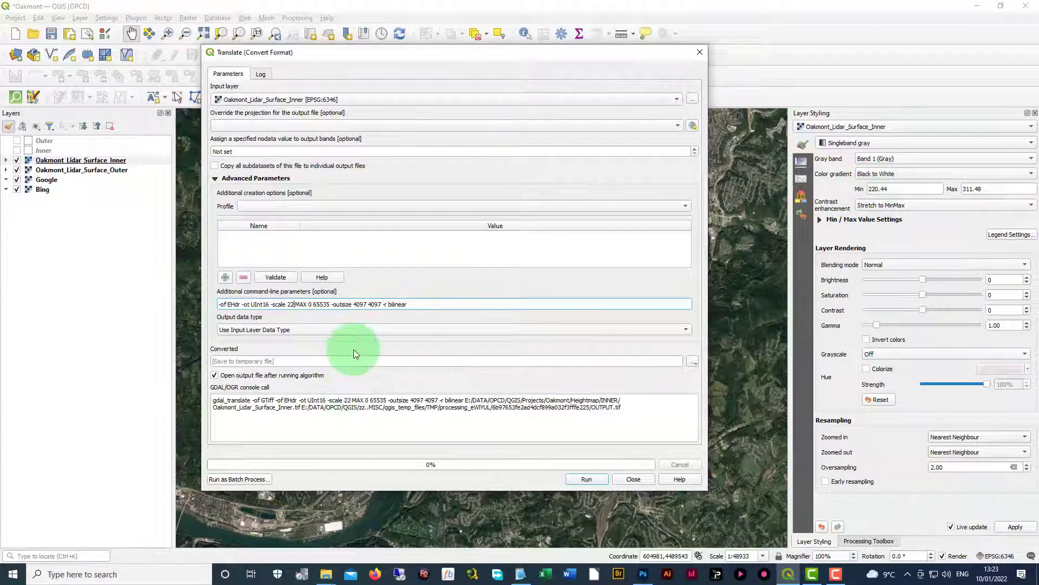
text(44)
double_click(315, 304)
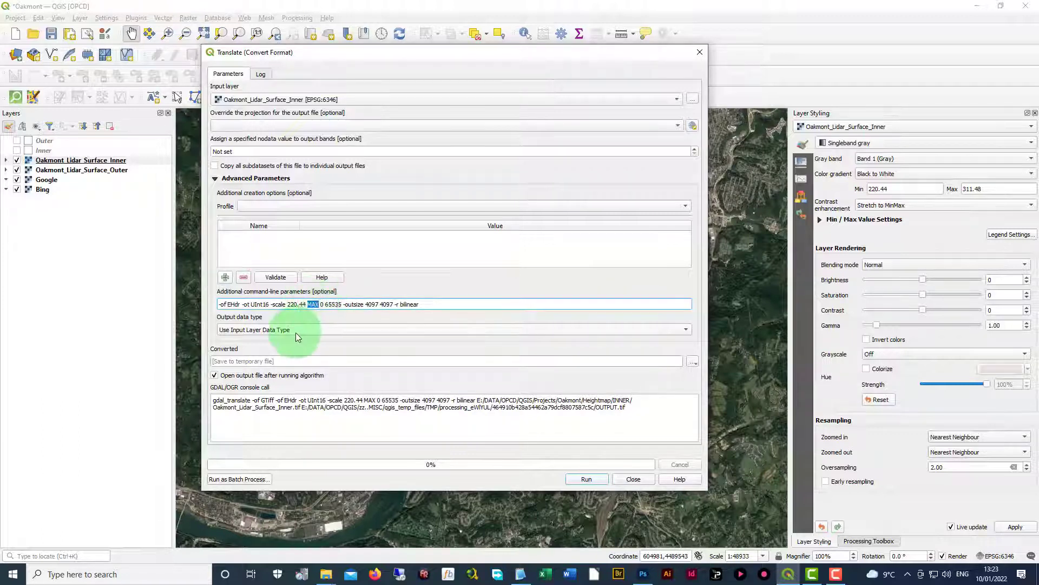
text(311.4)
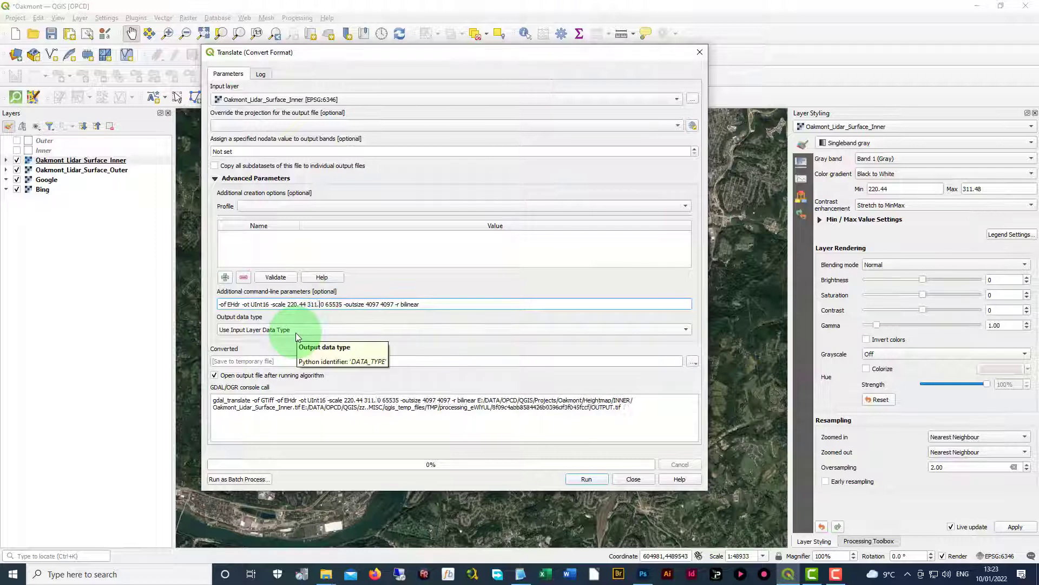
text(8)
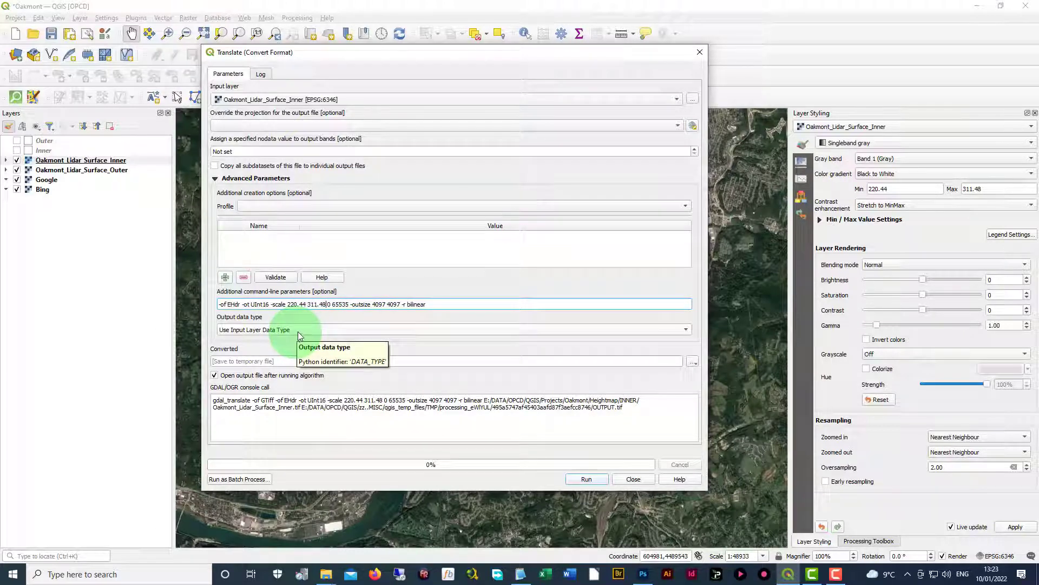
Set the converted output to a BIL file named Oakmont_Lidar_Surface_Inner in the Heightmap/INNER folder and run the conversion.
click(696, 362)
click(713, 383)
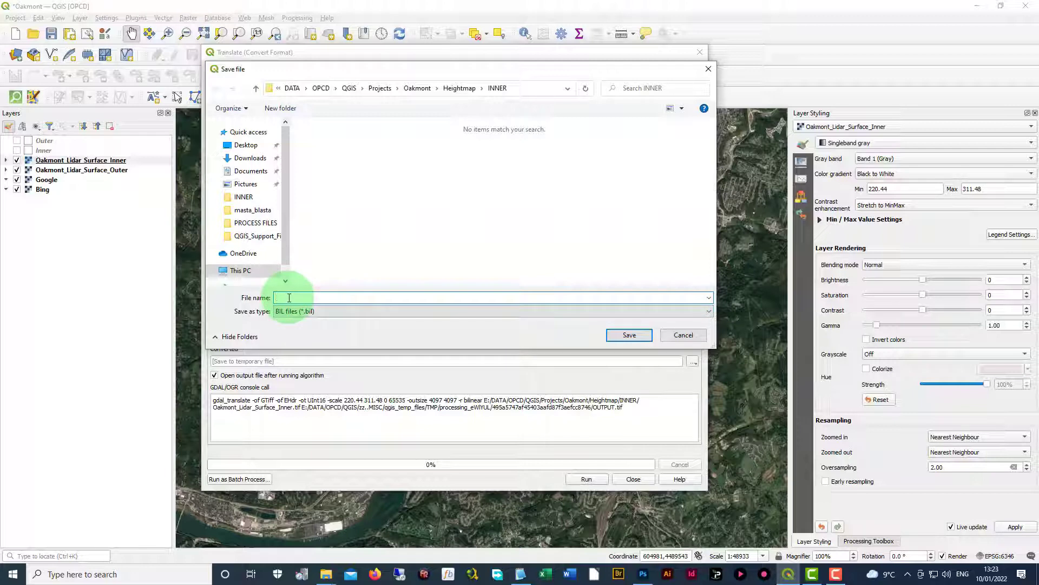
text(m)
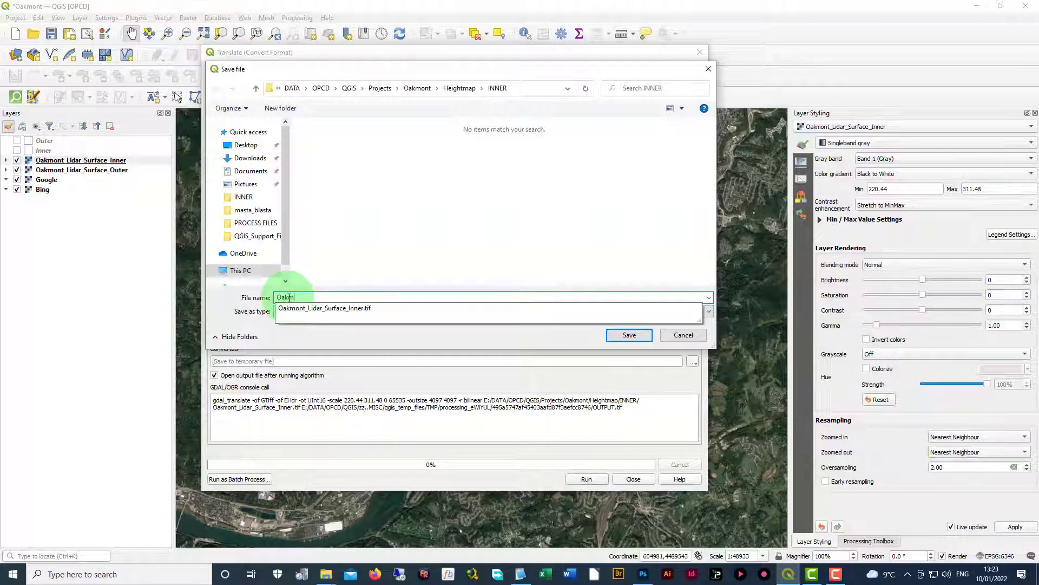
text(ont_Lidar_S)
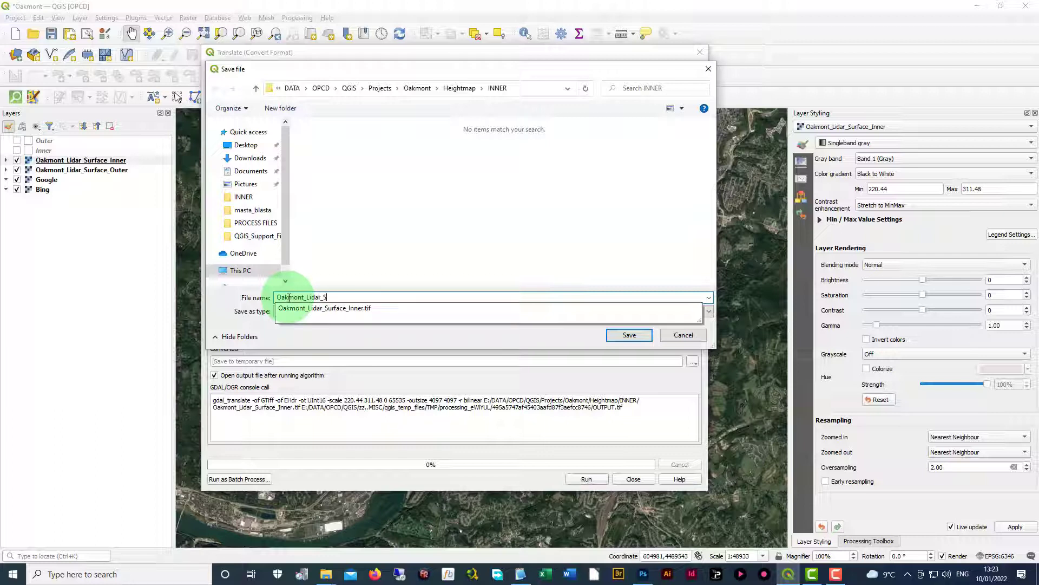
text(urface_Inner)
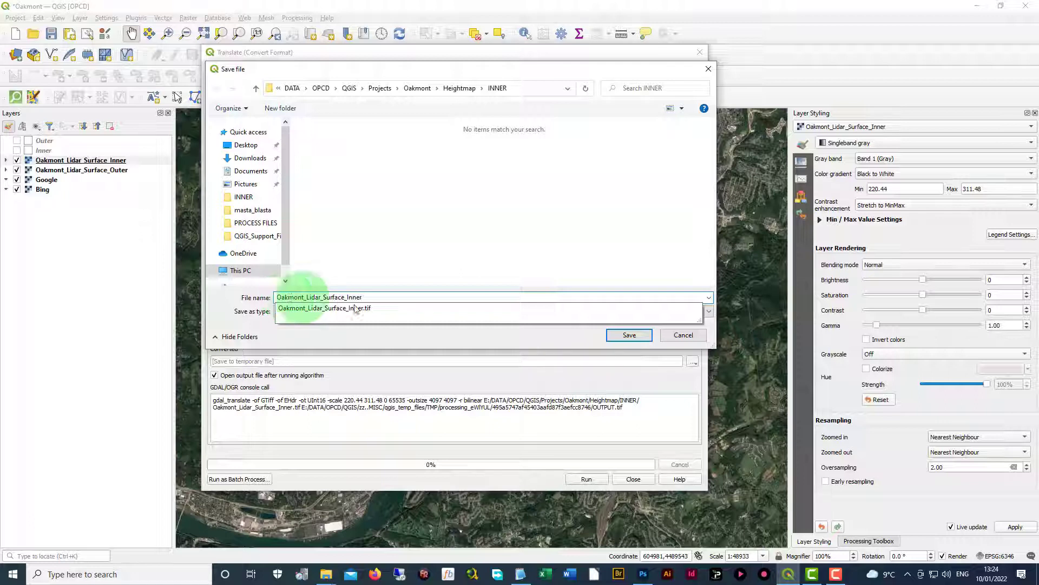
click(617, 335)
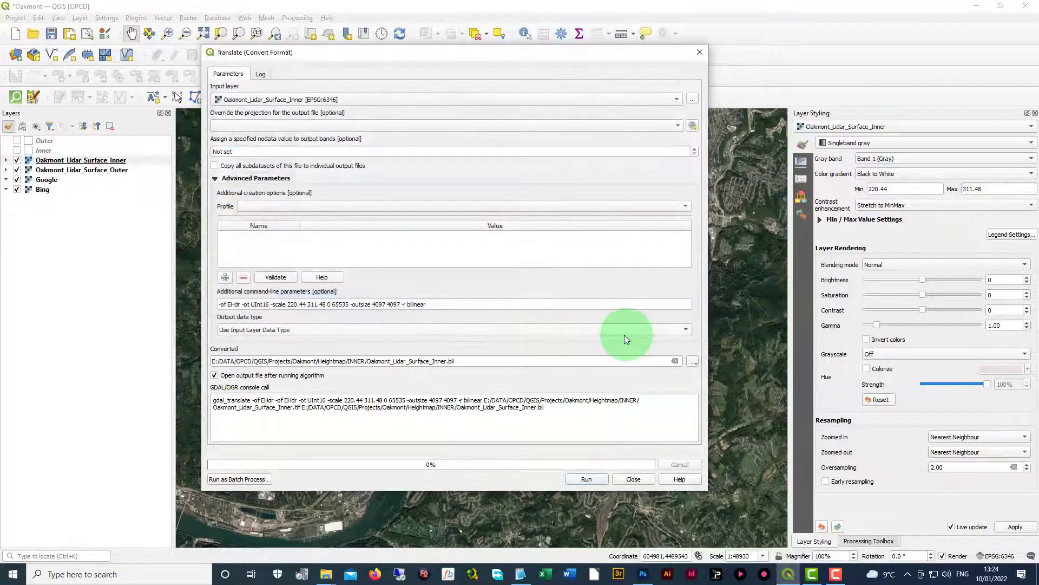
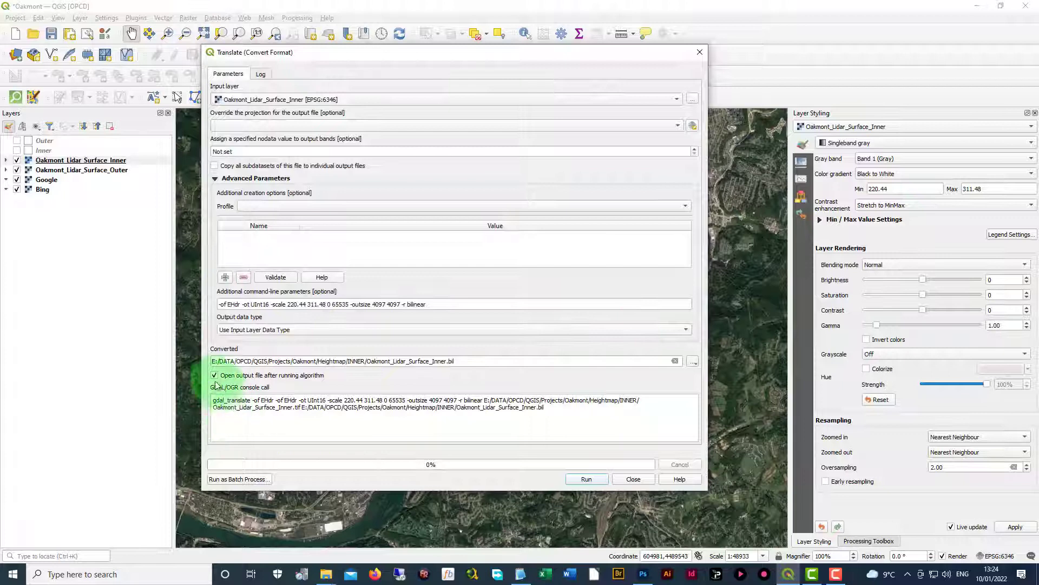
click(585, 480)
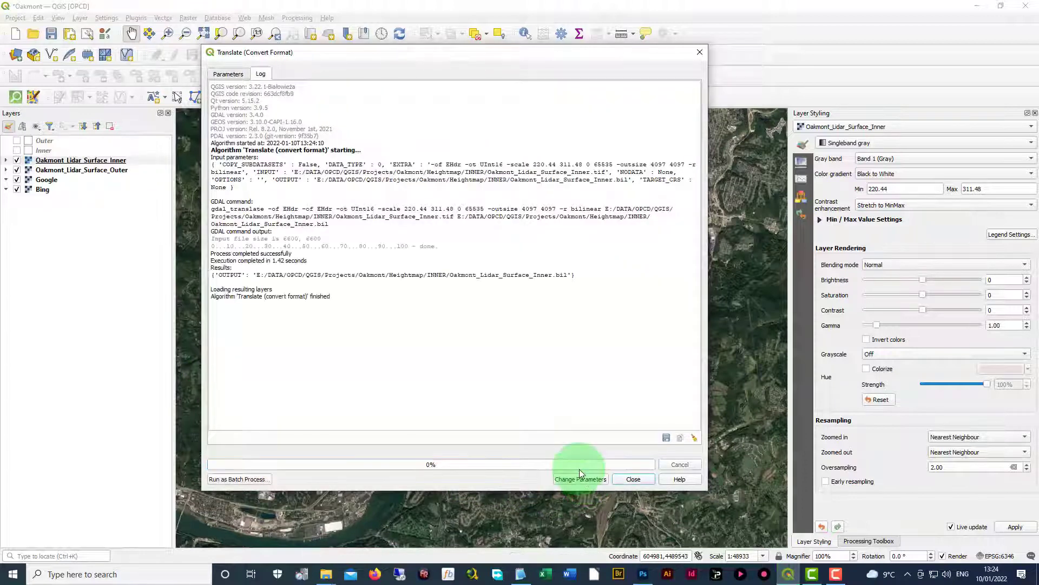
click(633, 479)
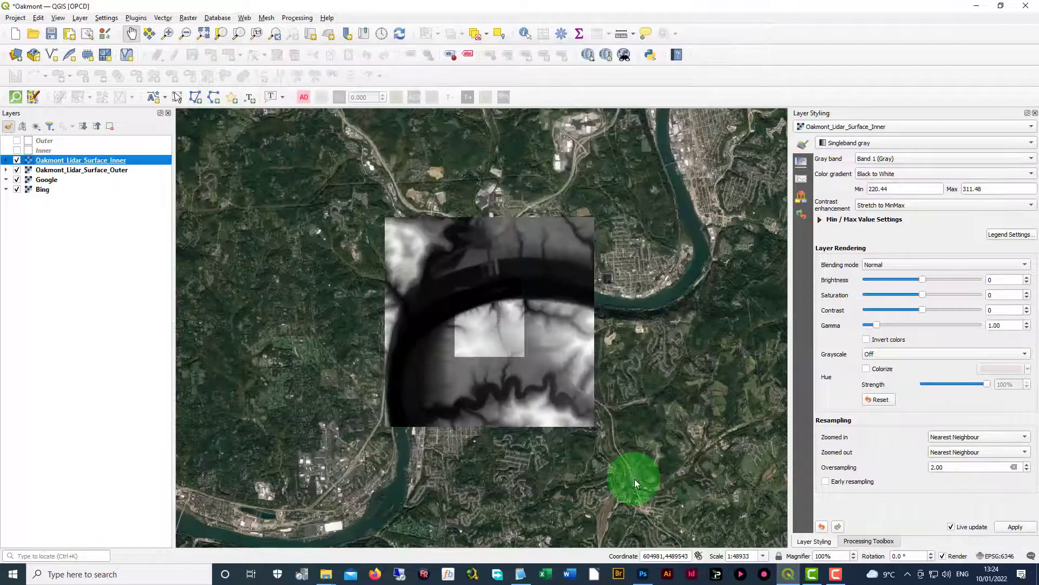
Start the Translate (Convert Format) raster conversion for the Oakmont_Lidar_Surface_Outer layer.
click(125, 170)
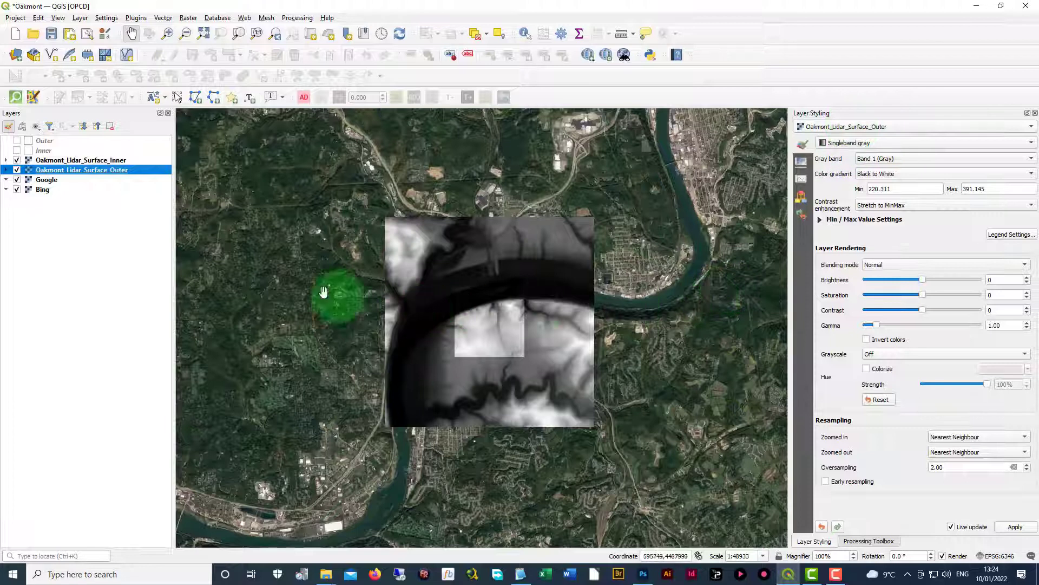
click(188, 18)
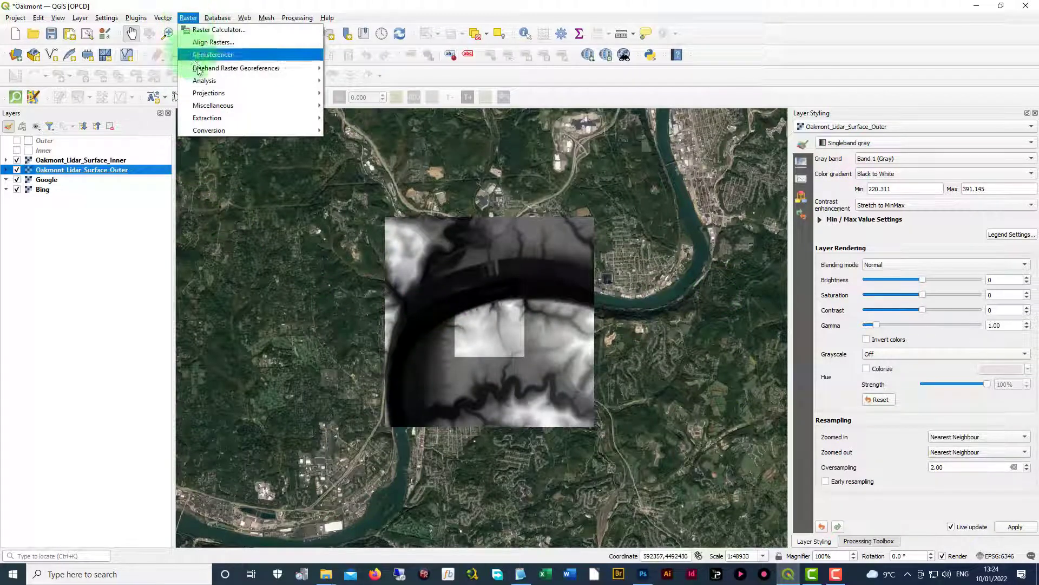
click(239, 131)
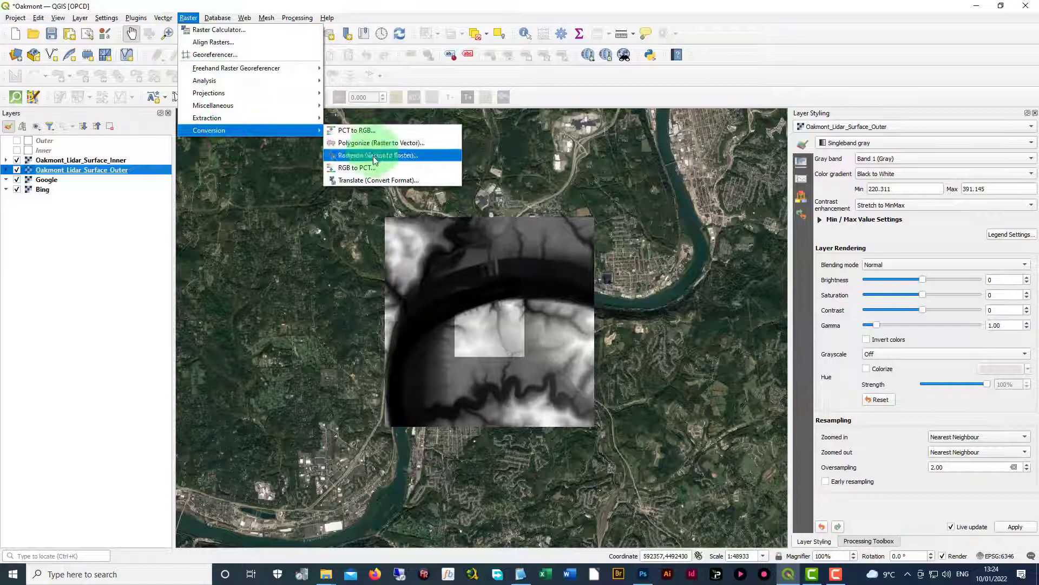
click(370, 180)
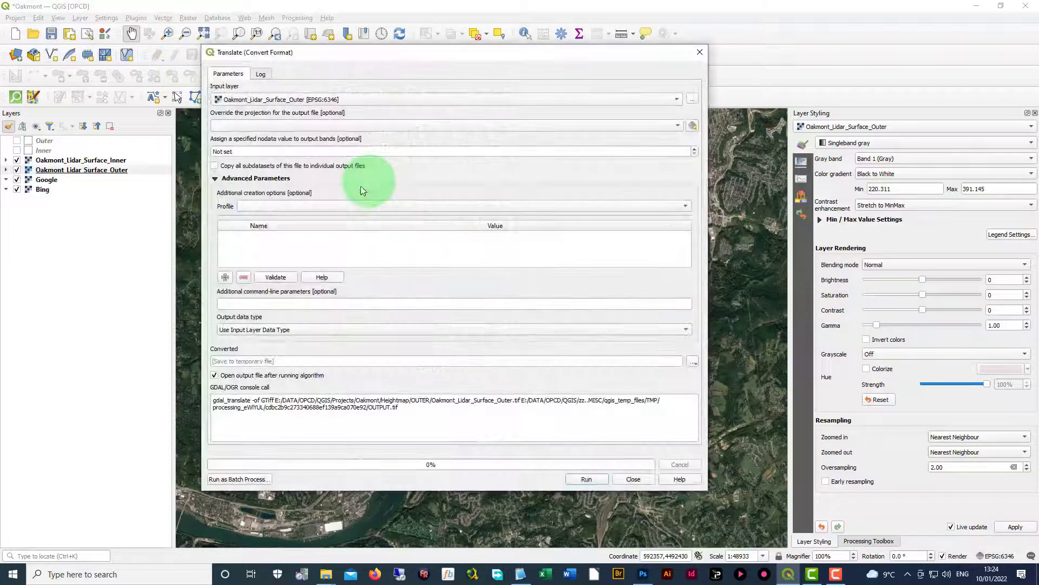
Paste the copied TIF to BIL conversion line into the additional command-line parameters for the Outer layer.
click(255, 305)
right_click(255, 305)
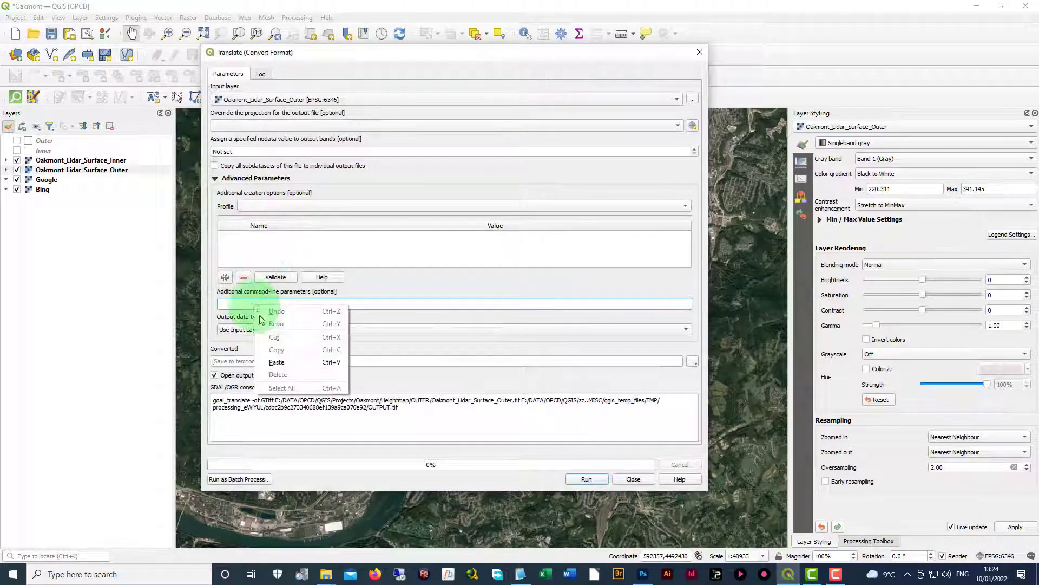
click(275, 356)
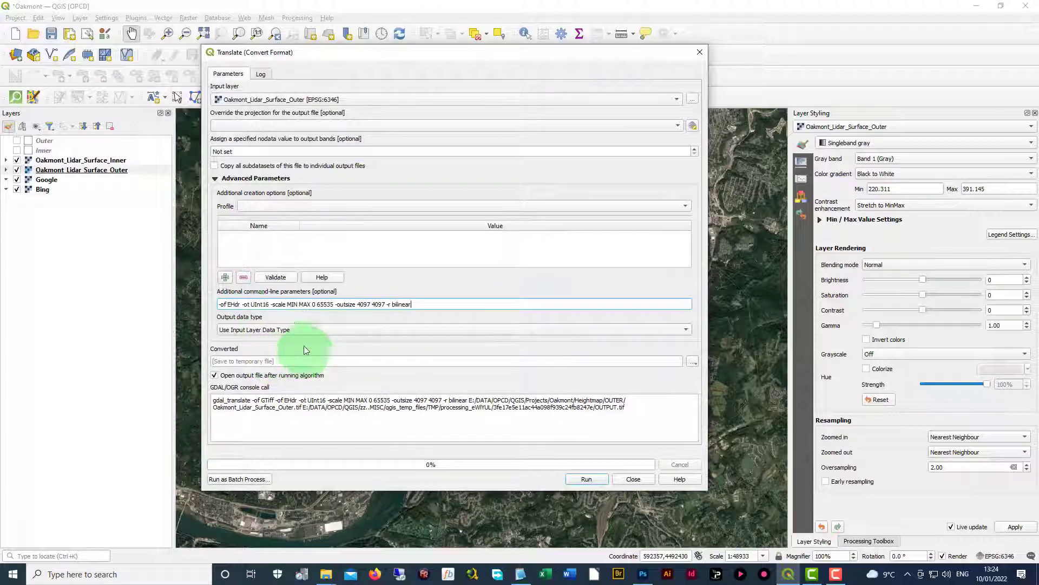
Replace the MIN and MAX placeholders in the Outer layer's additional command-line parameters with 220.311 and 391.145.
double_click(297, 304)
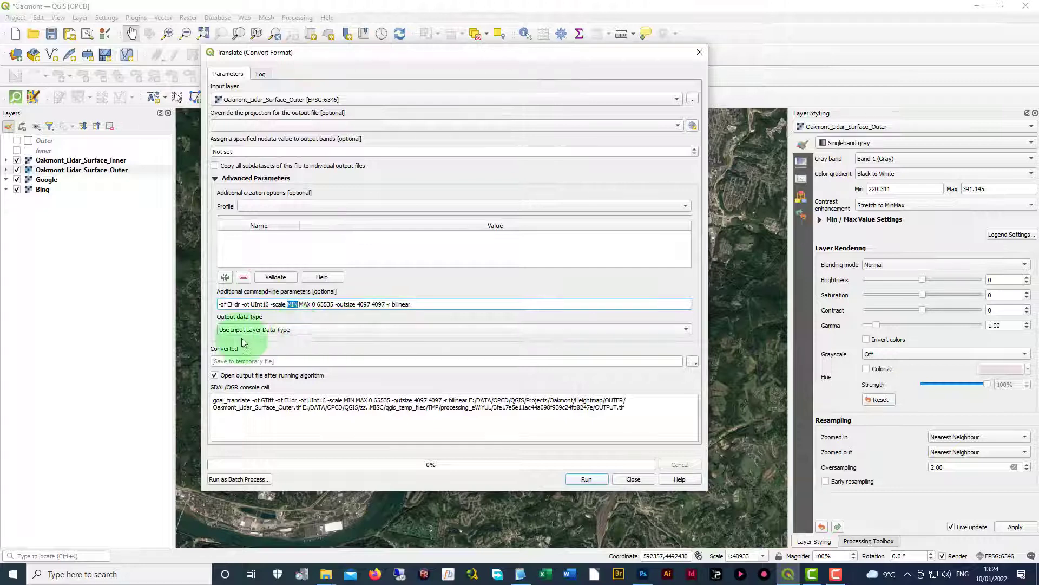
text(220)
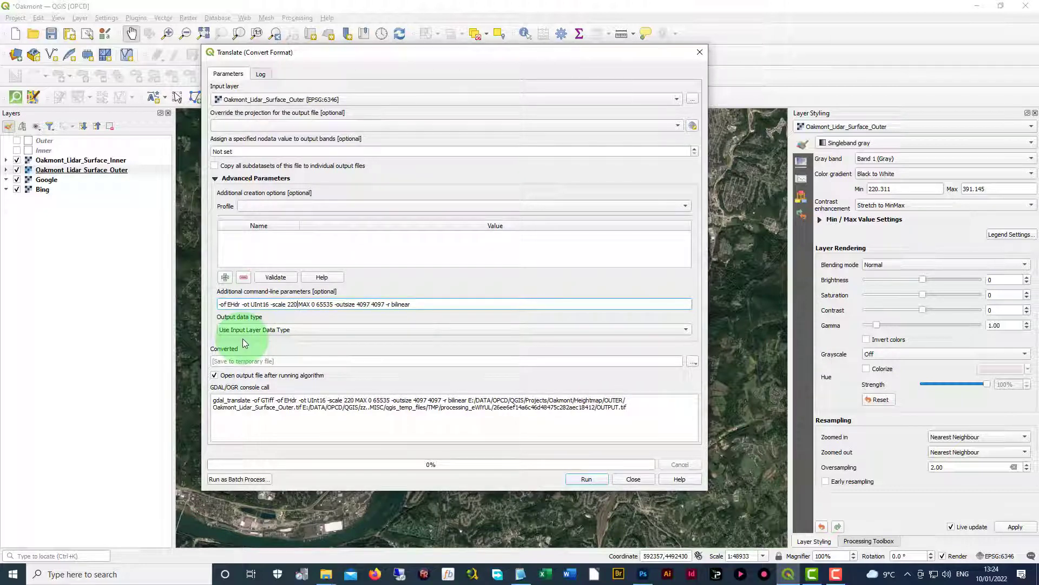
text(.311)
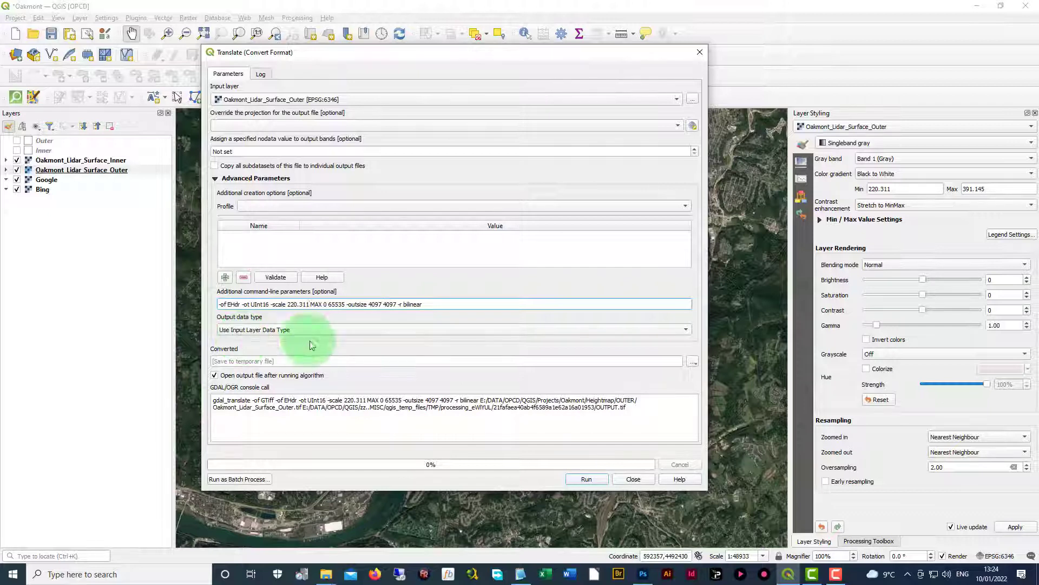
click(312, 303)
double_click(316, 304)
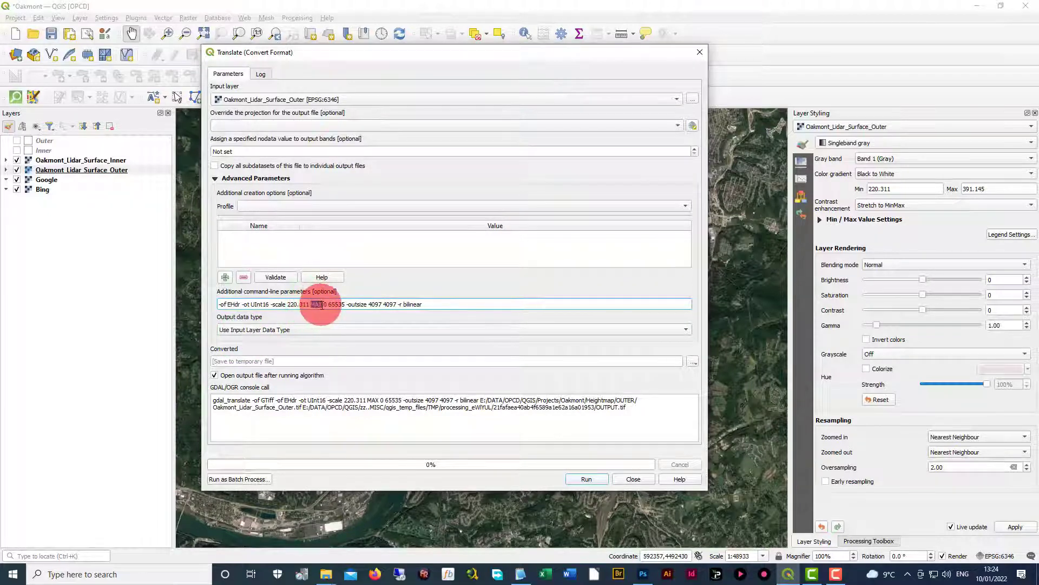
text(391.145)
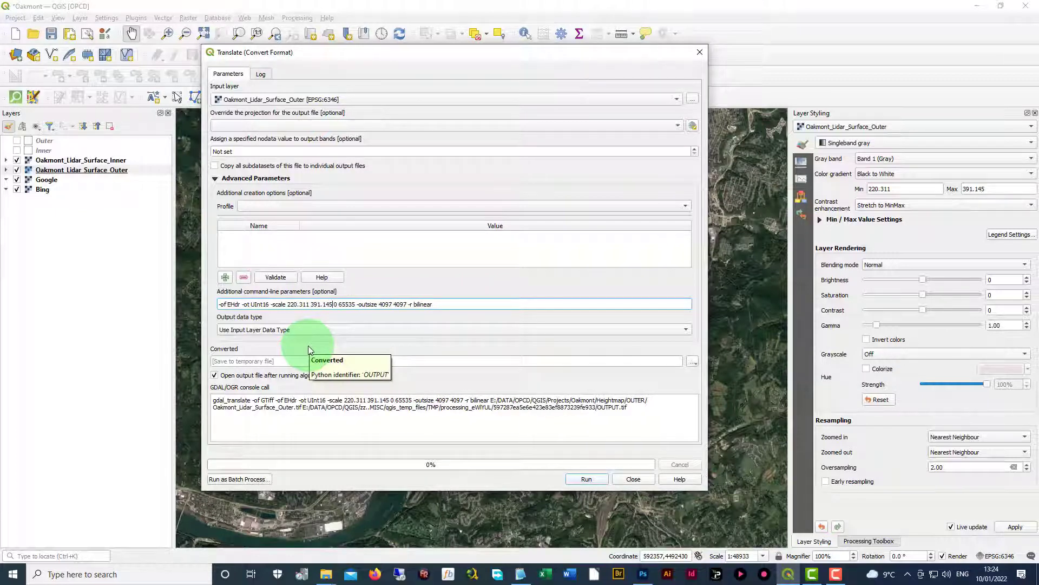
Set the converted output to a BIL file named Oakmont_Lidar_Surface_Outer in the Heightmap/OUTER folder.
click(693, 361)
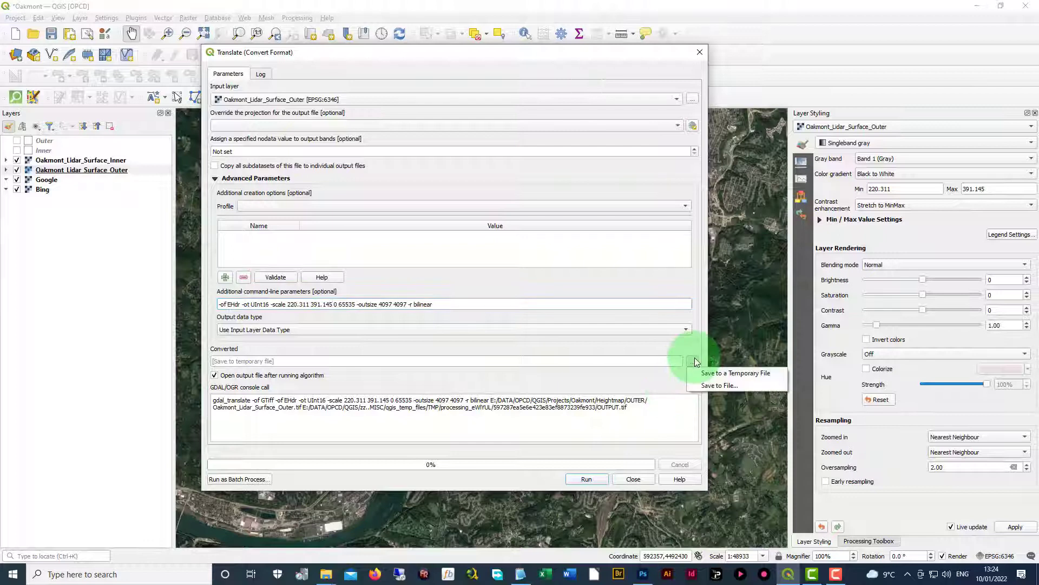
click(716, 384)
click(499, 297)
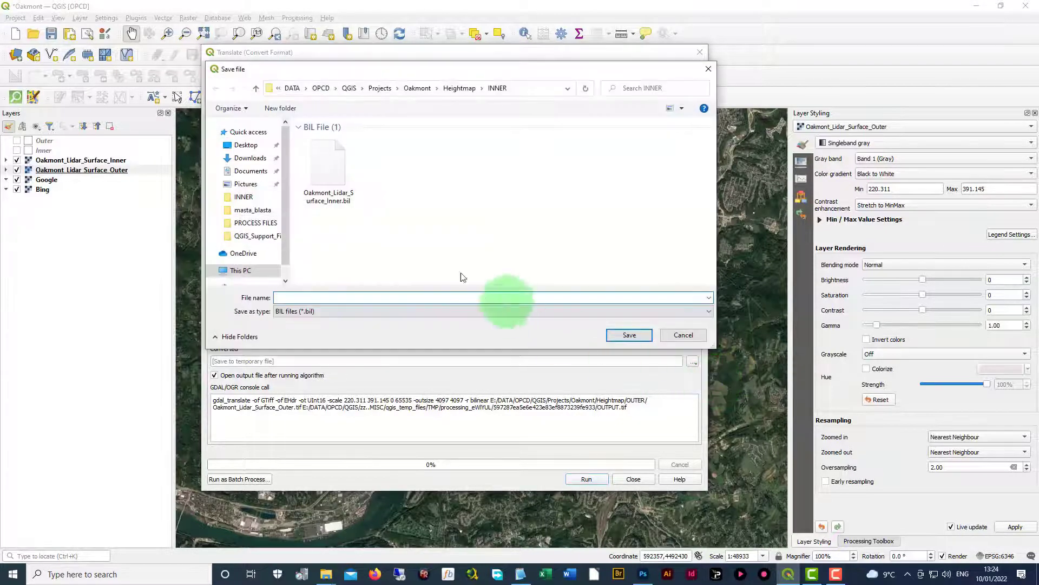
click(333, 163)
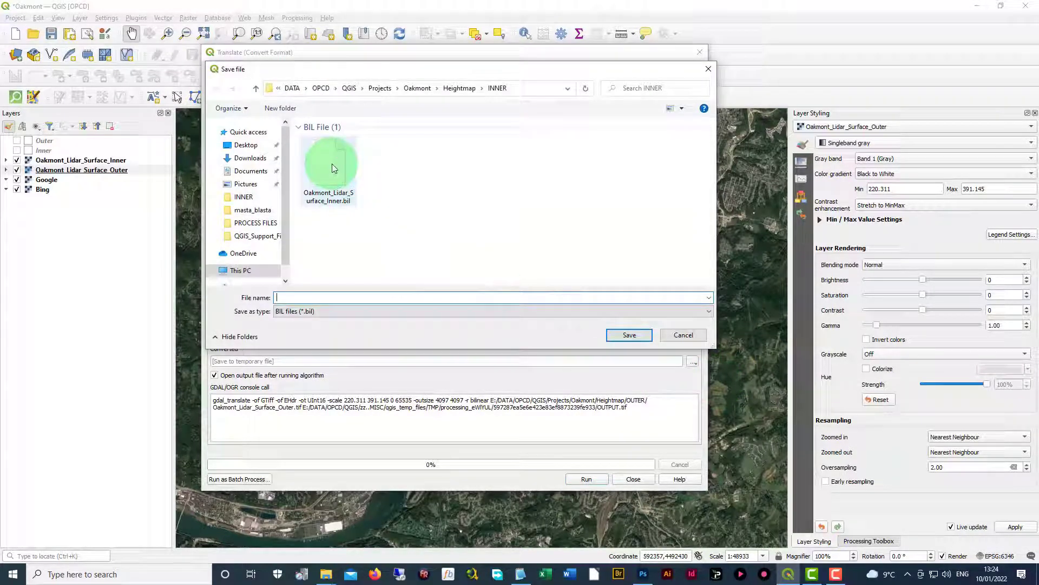
click(461, 91)
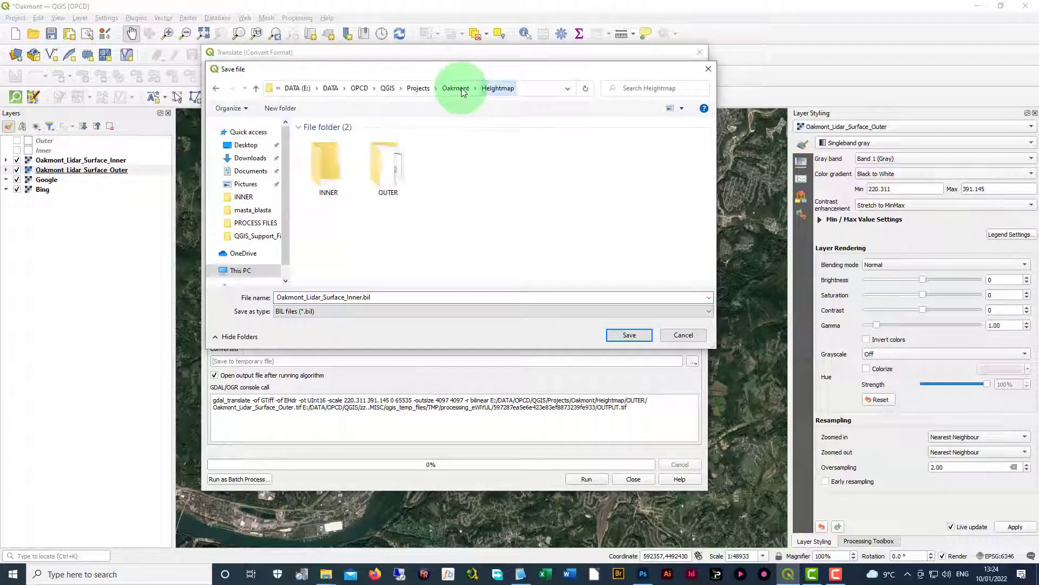
double_click(395, 162)
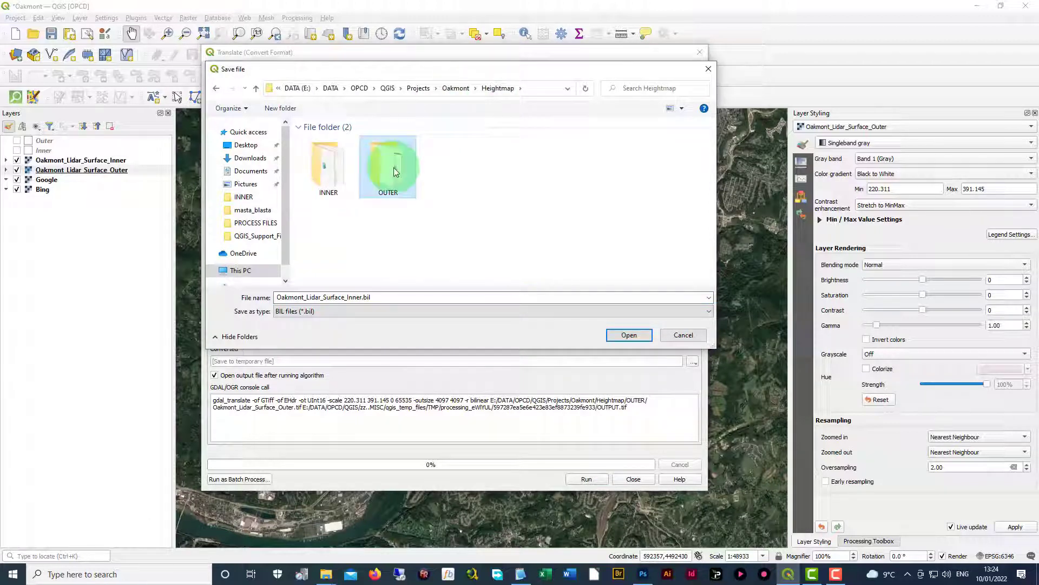
click(349, 297)
drag(347, 297, 354, 301)
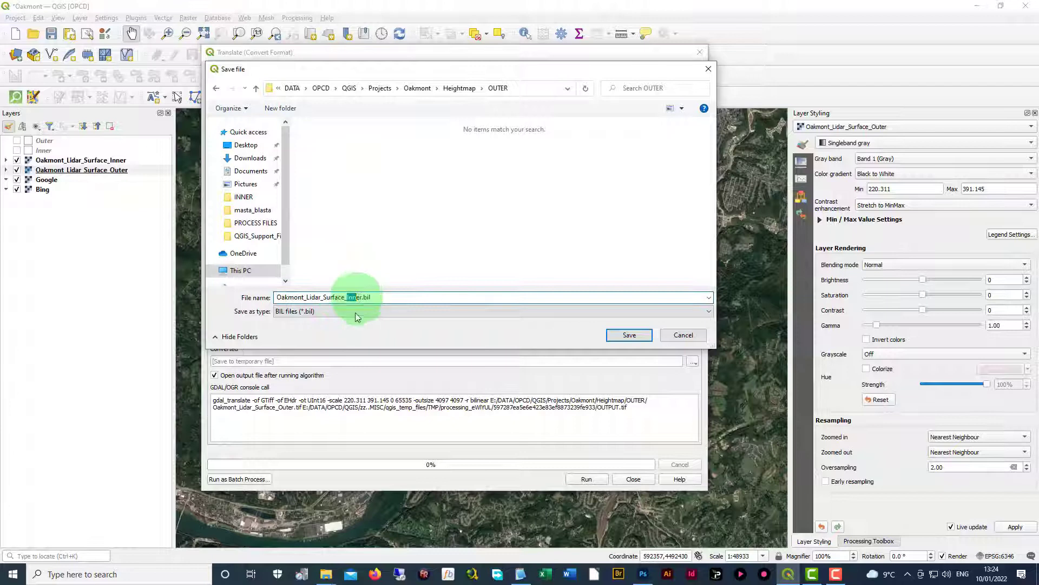
text(Out)
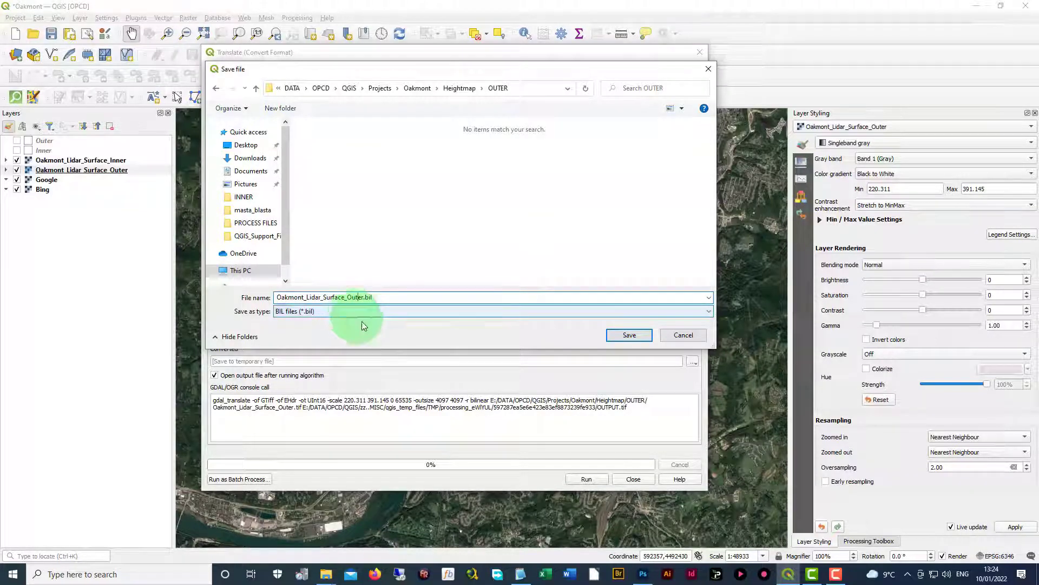
click(630, 335)
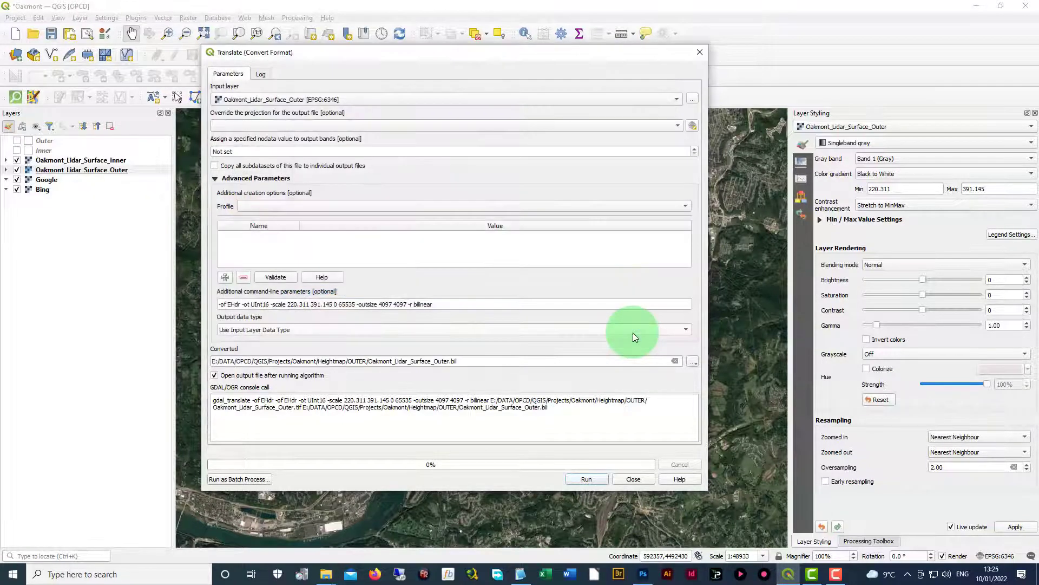
Turn off opening the output file after running, run the Outer conversion and close the Translate dialog.
click(215, 375)
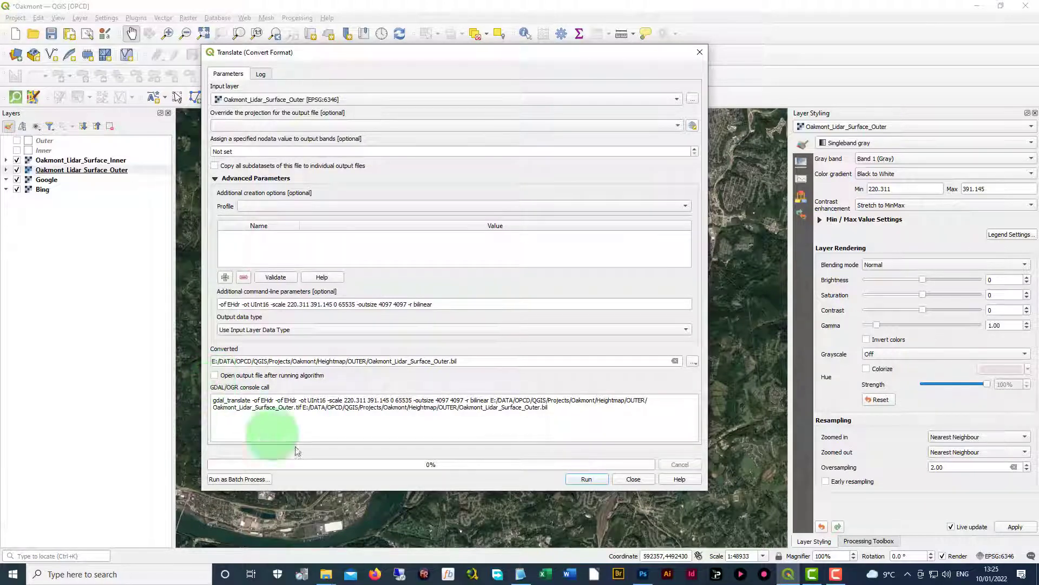
click(587, 480)
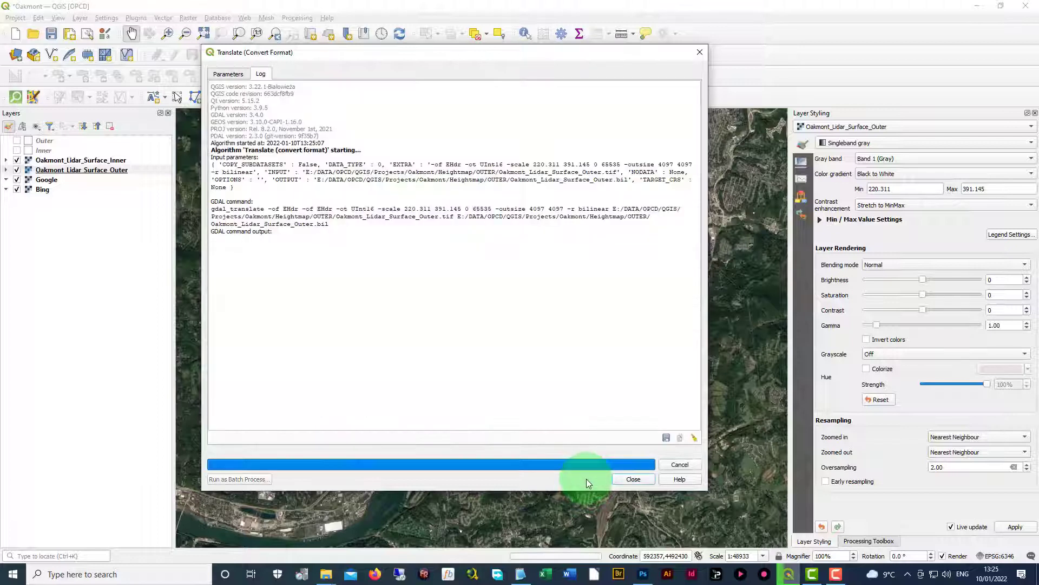
click(633, 479)
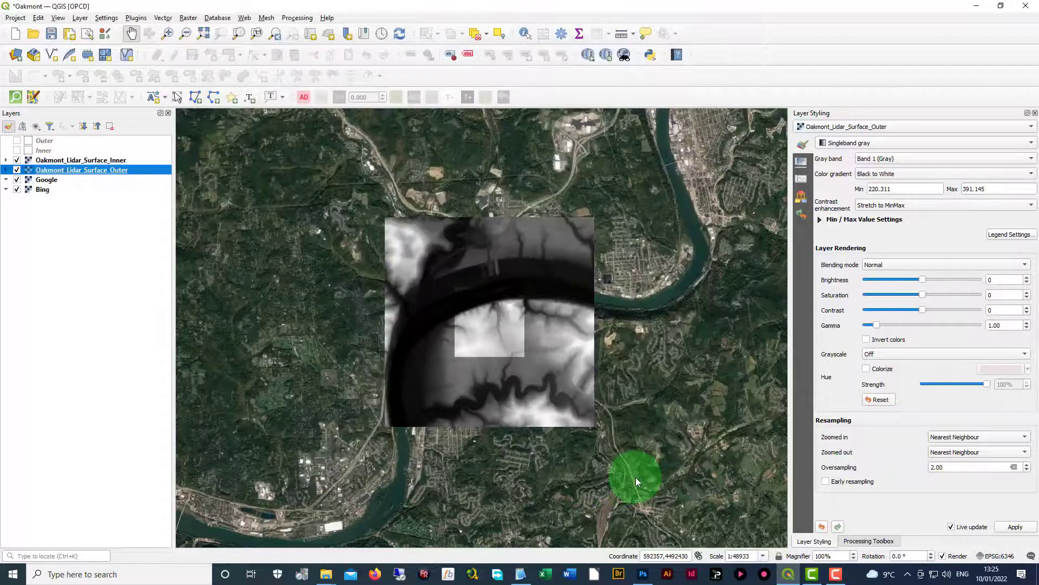
Switch to the OUTER folder in File Explorer and change the extension of Oakmont_Lidar_Surface_Outer.bil to raw.
click(325, 574)
click(262, 544)
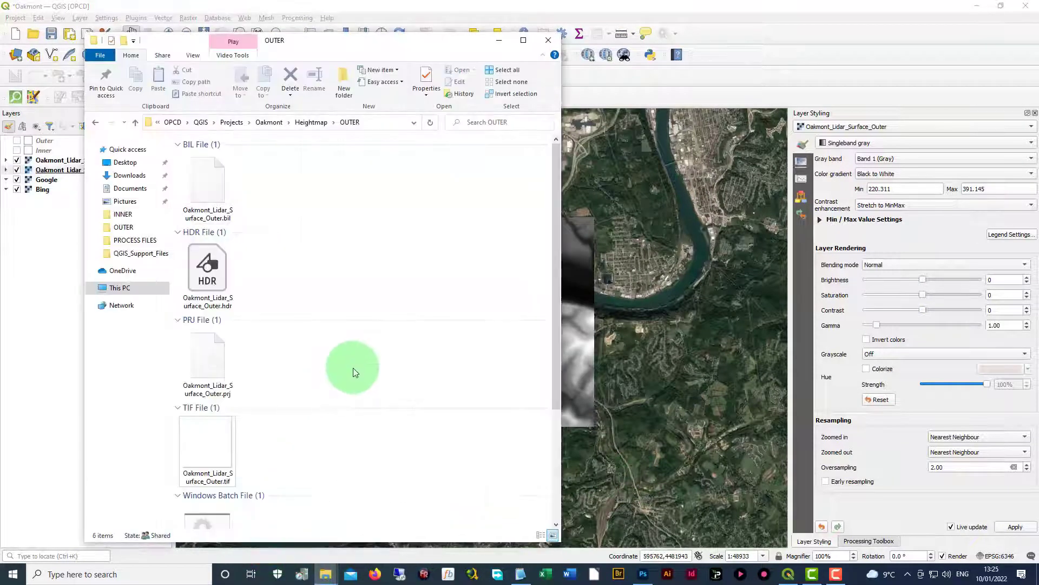
click(223, 199)
click(227, 218)
drag(225, 218, 243, 219)
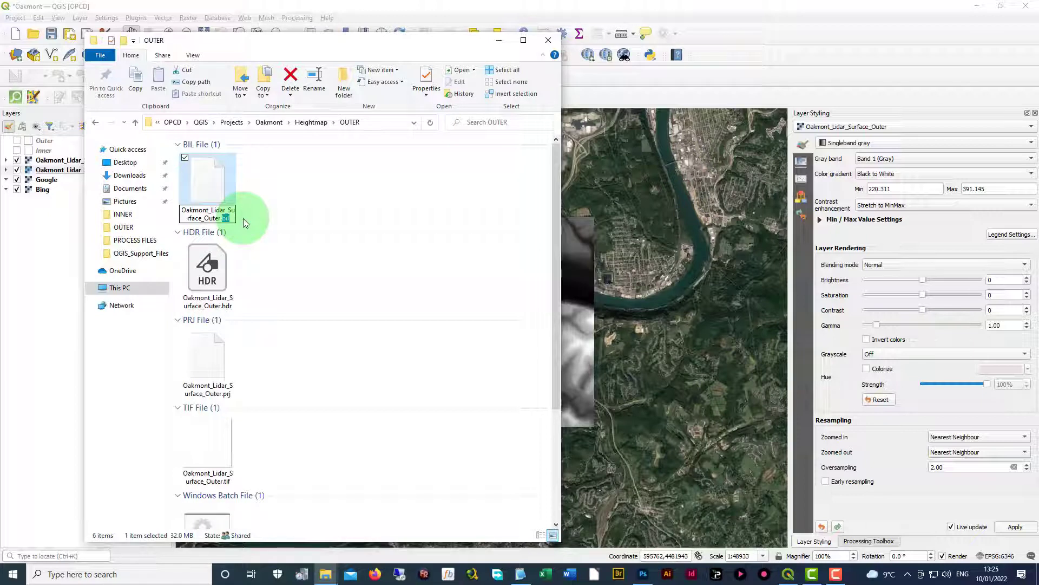
text(raw)
click(303, 191)
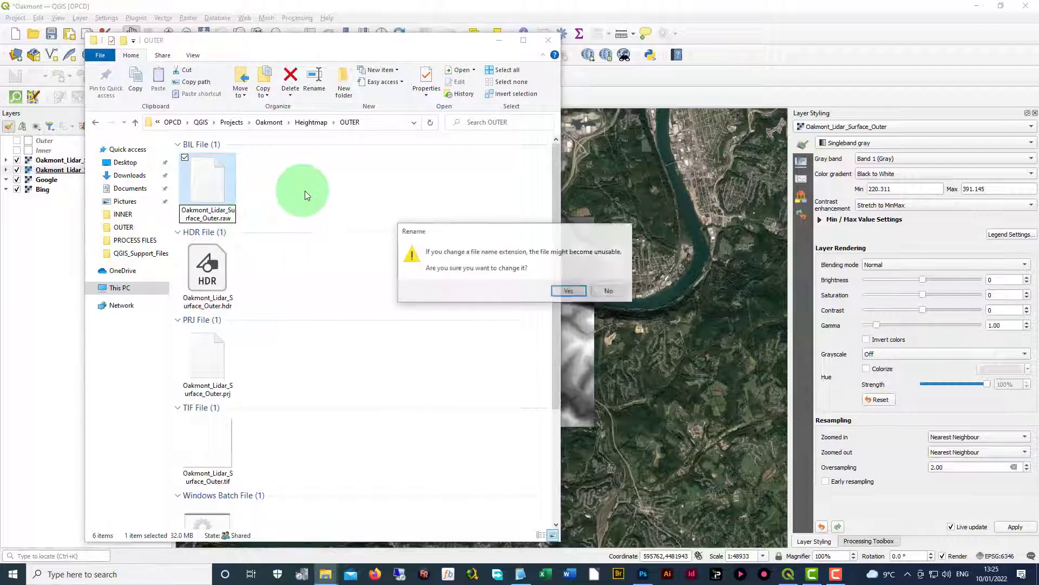
click(568, 291)
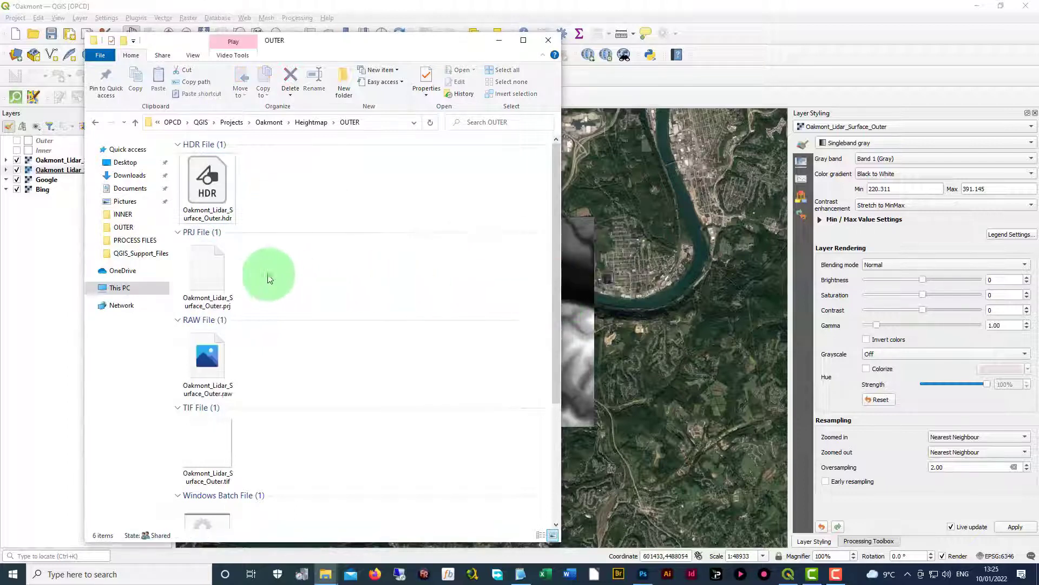
Delete the Outer heightmap's .hdr, .prj and .bil.aux.xml files from the OUTER folder.
click(209, 197)
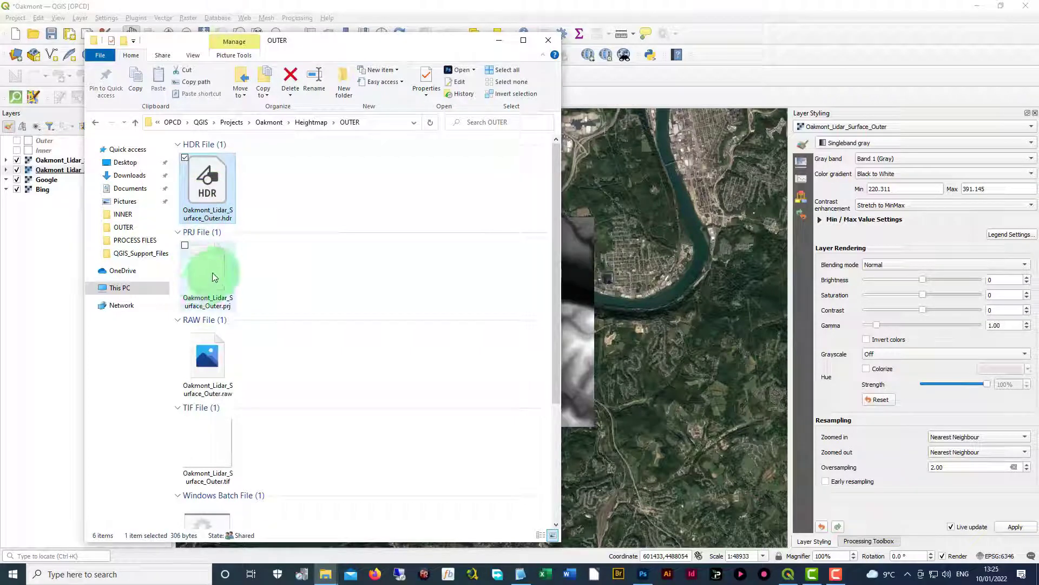
click(213, 273)
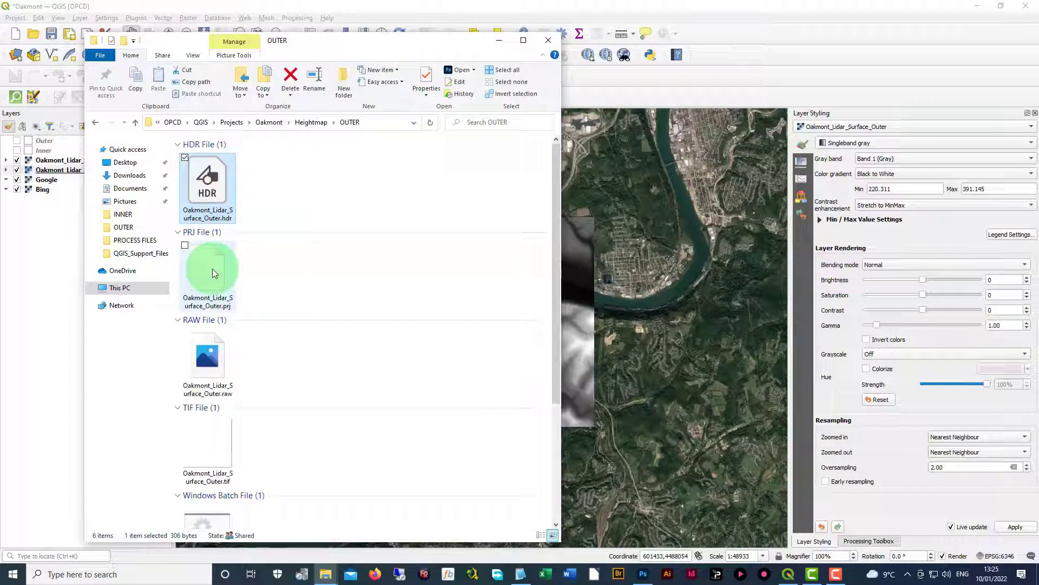
ctrl+click(212, 269)
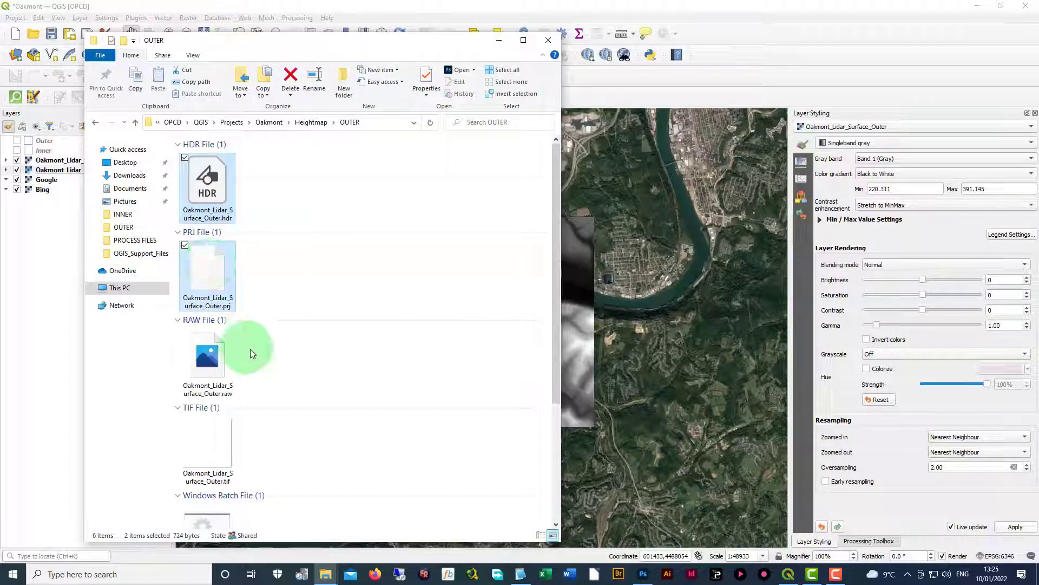
scroll(255, 352, down, 3)
ctrl+click(207, 484)
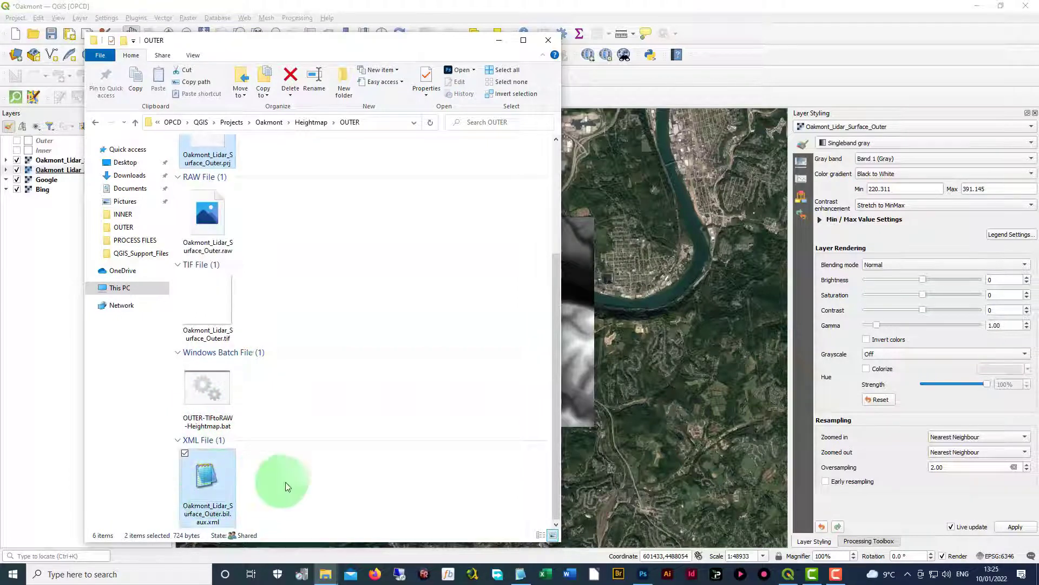
key(Delete)
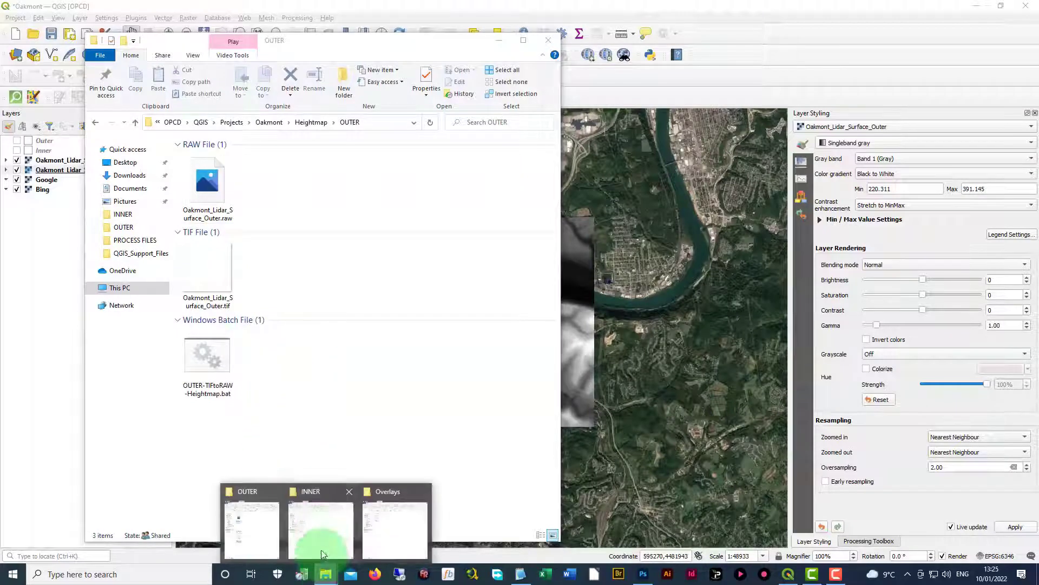
In the INNER folder, change the extension of Oakmont_Lidar_Surface_Inner.bil to raw.
click(379, 205)
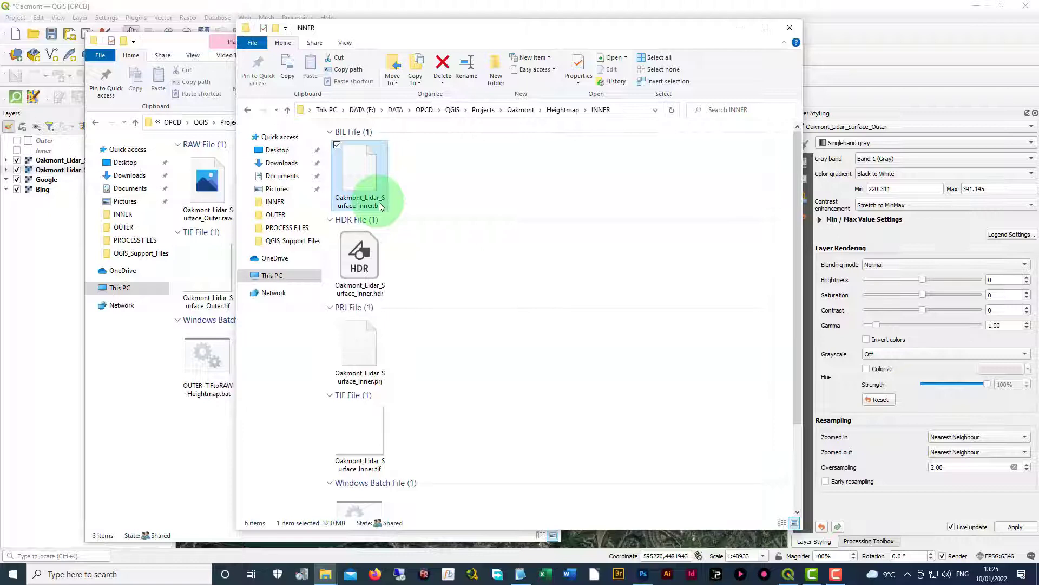
click(376, 205)
drag(373, 205, 387, 205)
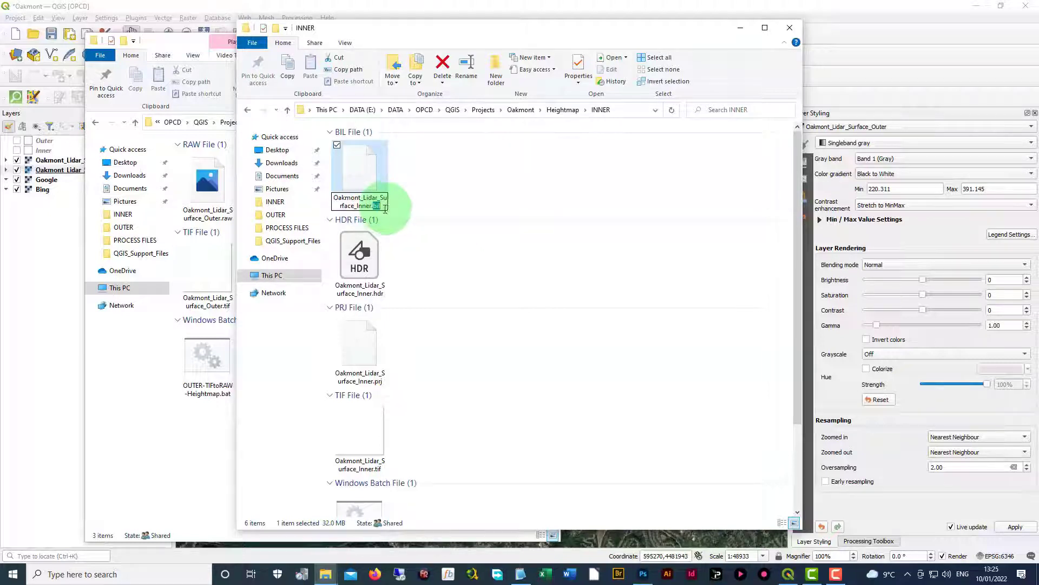
text(raw)
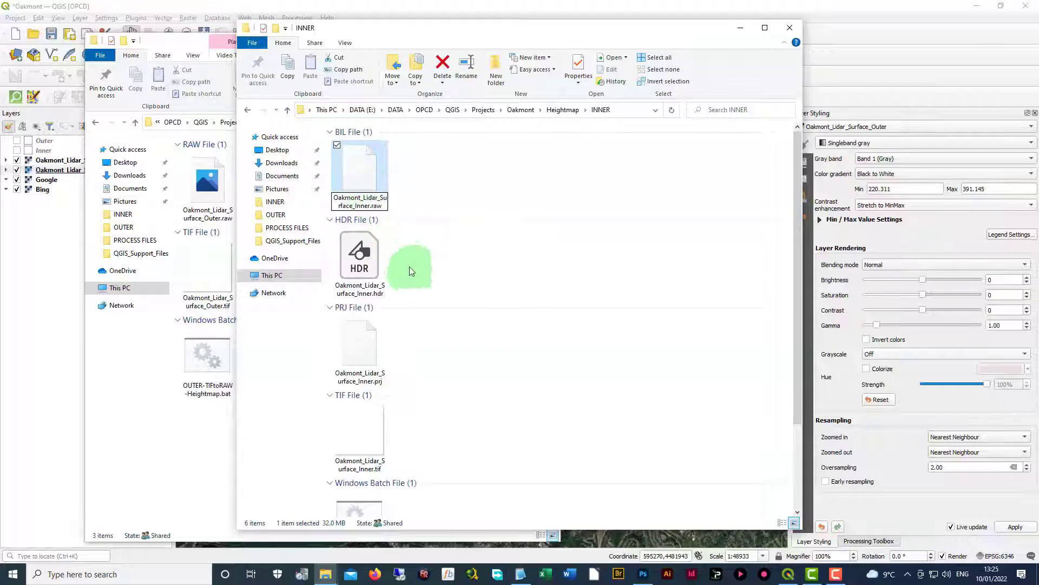
key(Return)
click(578, 291)
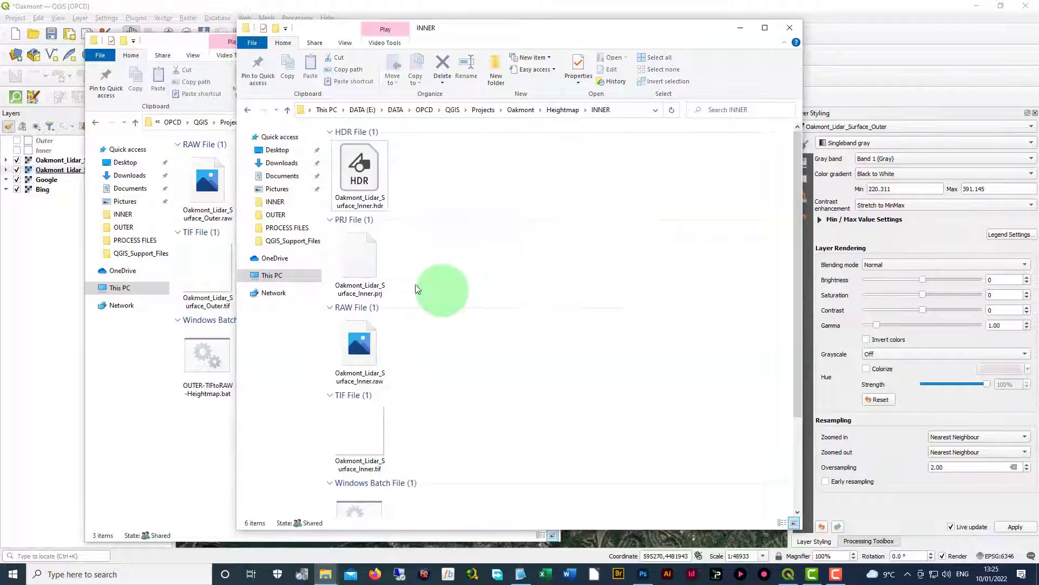
Delete the Inner heightmap's .prj, .hdr and .bil.aux.xml files, then minimize both folder windows to return to QGIS.
click(364, 258)
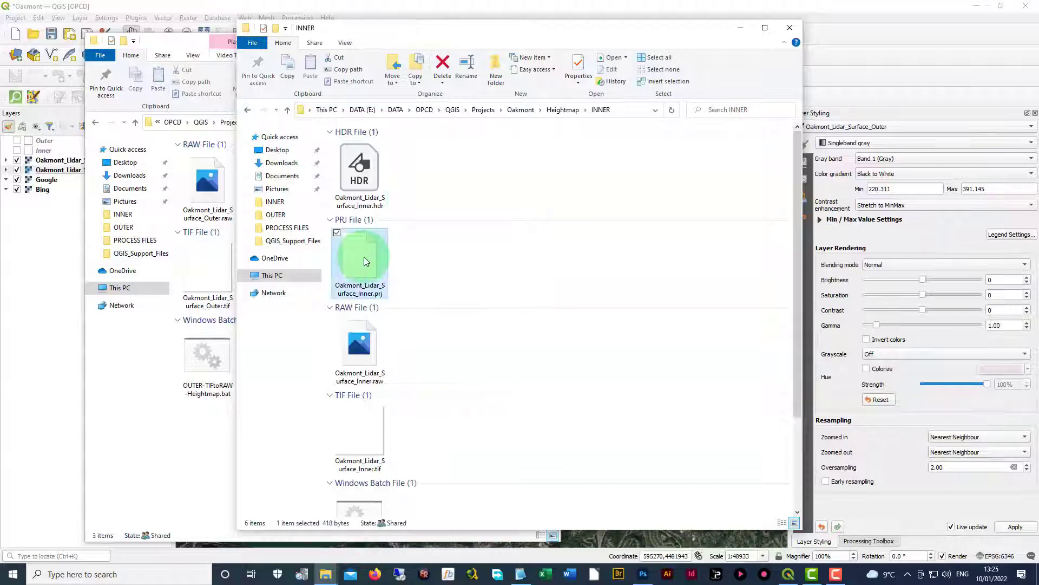
ctrl+click(363, 190)
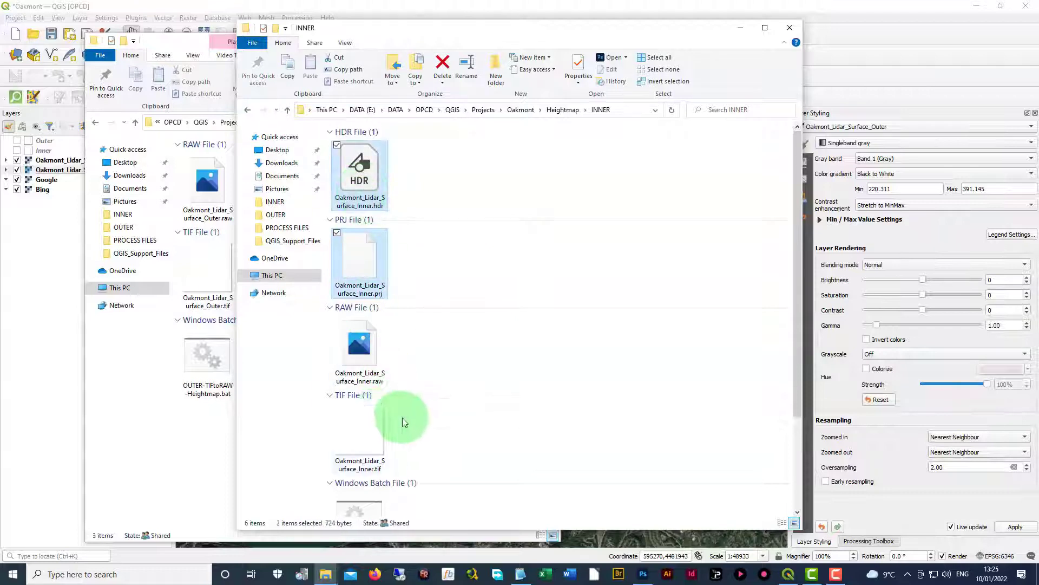
scroll(400, 419, down, 2)
ctrl+click(363, 477)
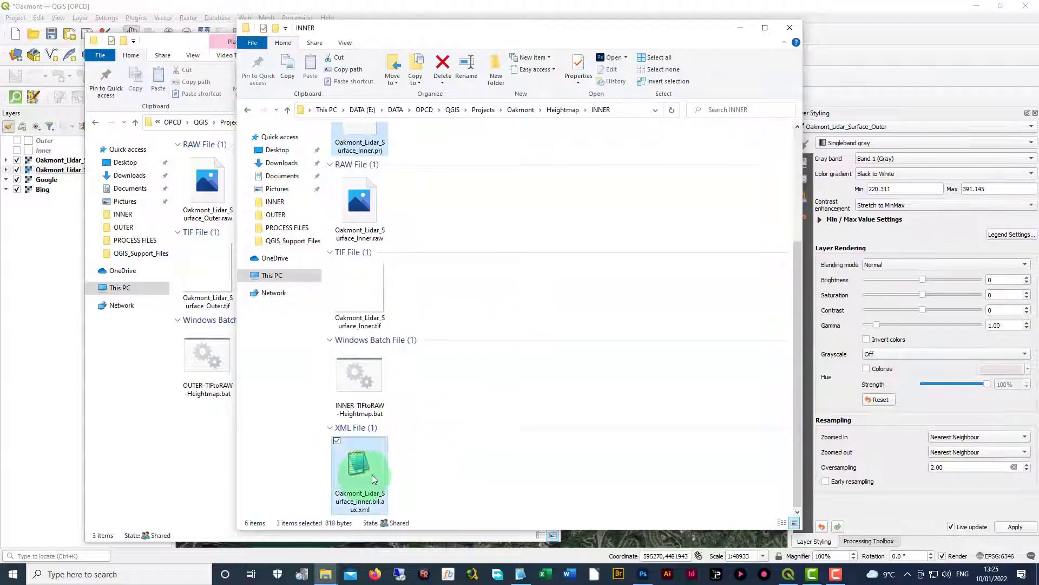
key(Delete)
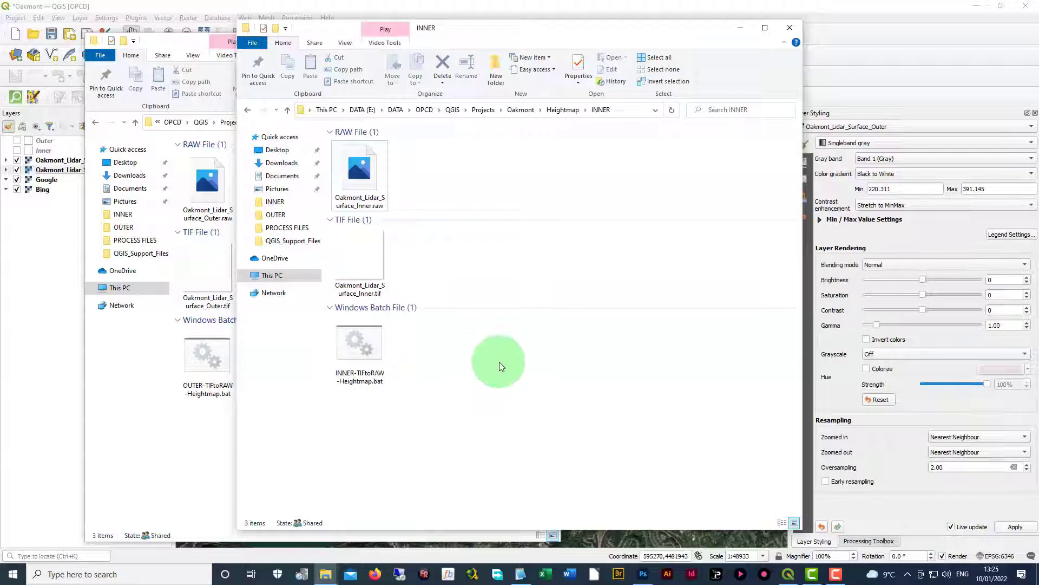
click(740, 28)
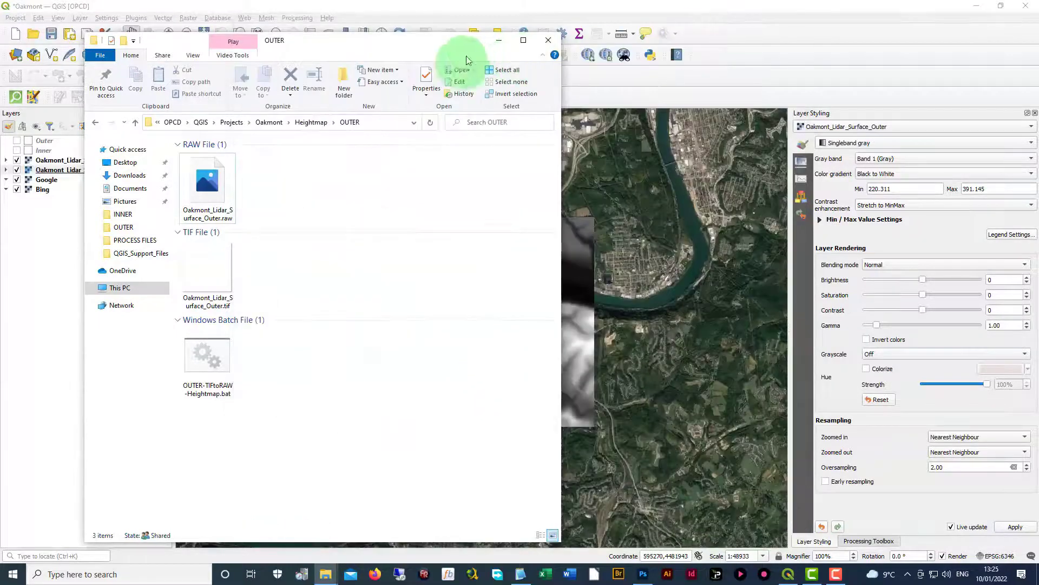
click(498, 42)
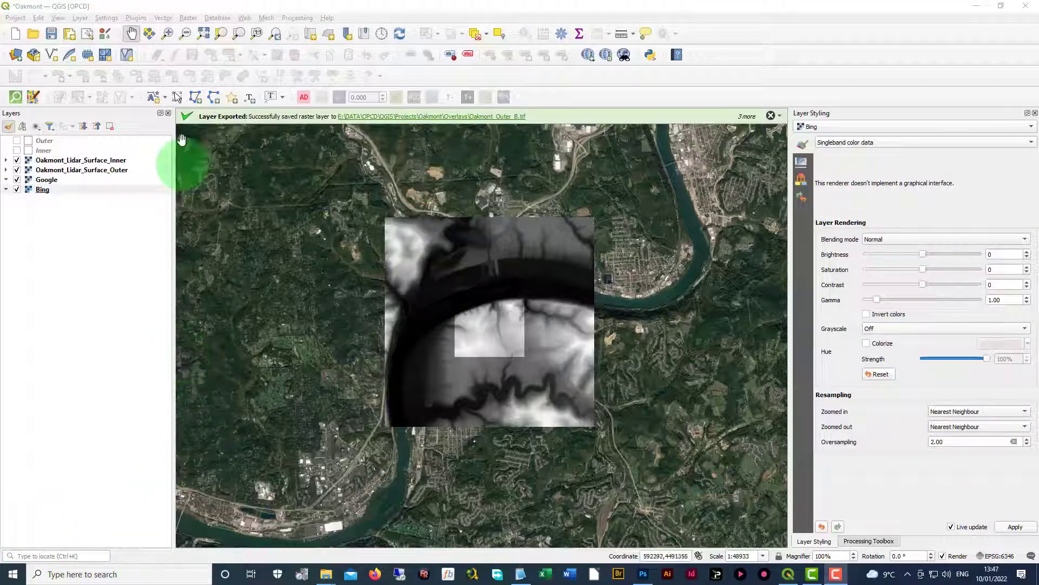
Open the Translate (Convert Format) raster conversion and choose Oakmont_B.tif from the Overlays folder as its input.
click(187, 19)
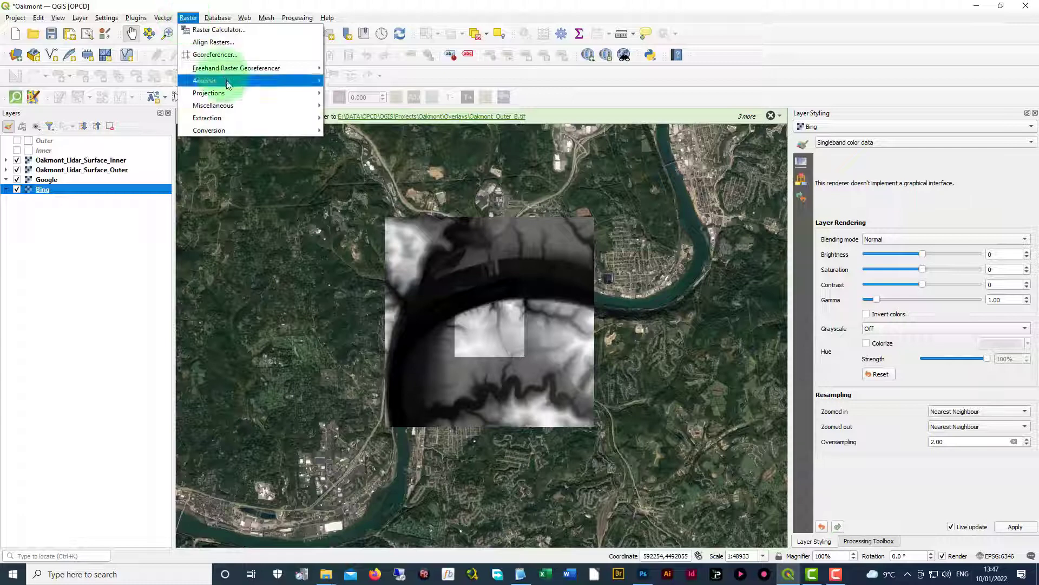
mouse_move(255, 130)
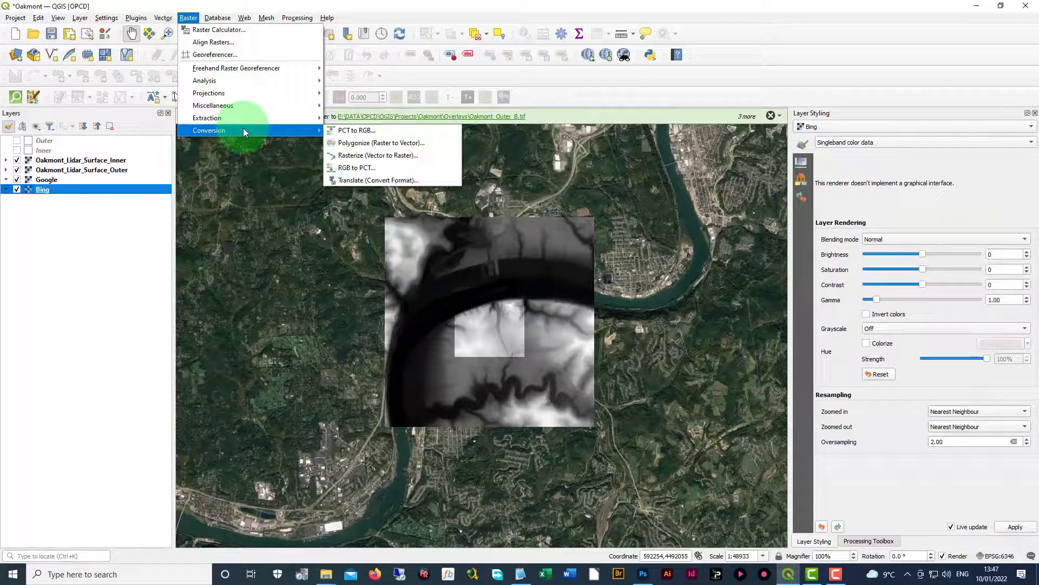
click(358, 180)
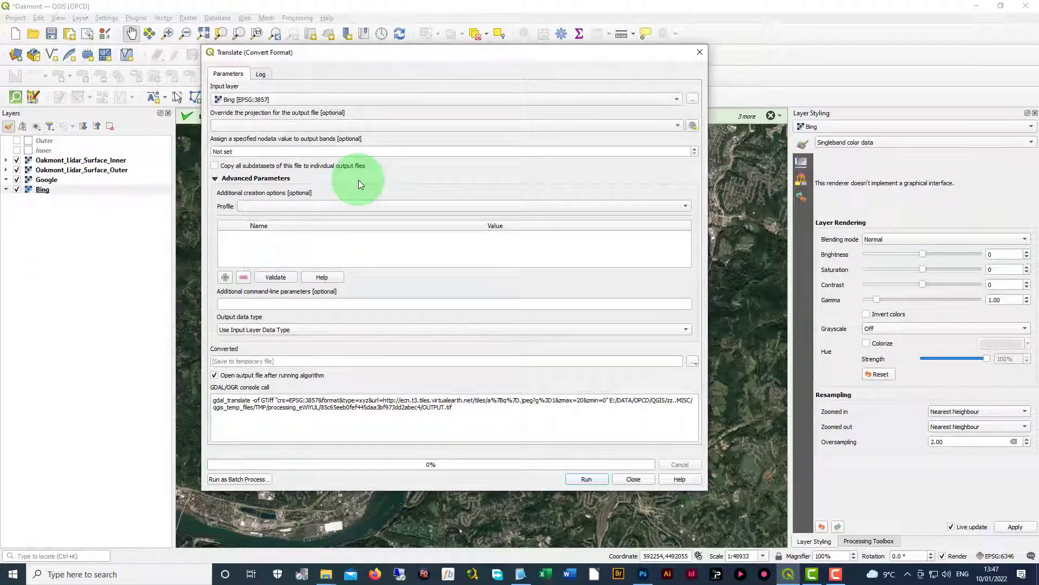
click(692, 102)
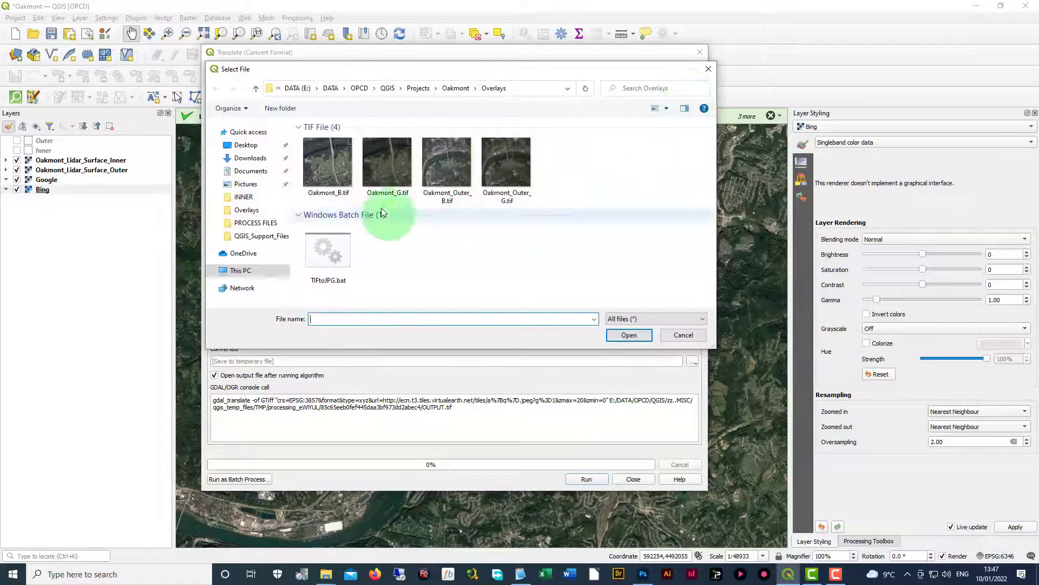
click(340, 166)
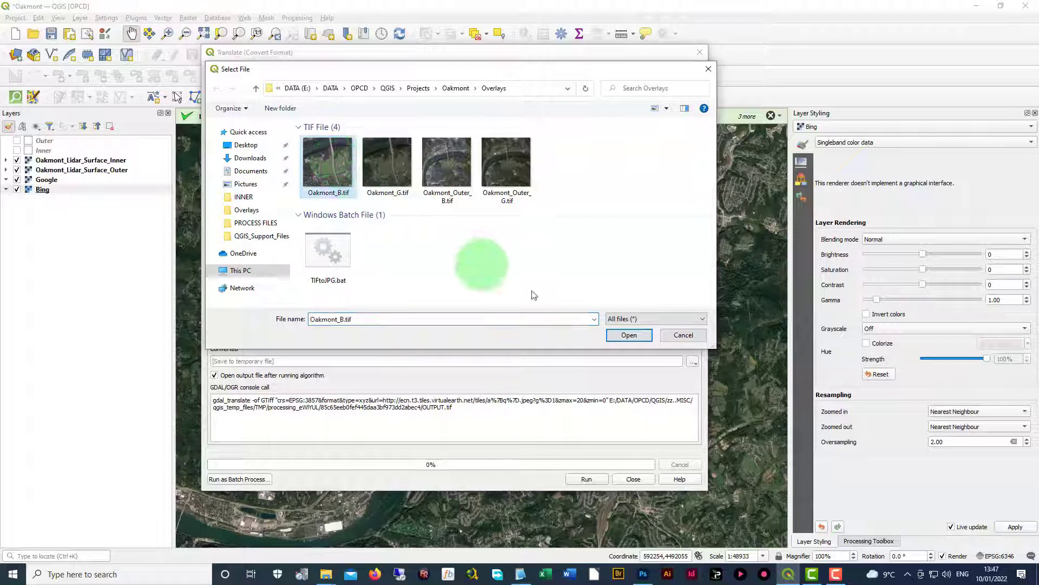
click(634, 336)
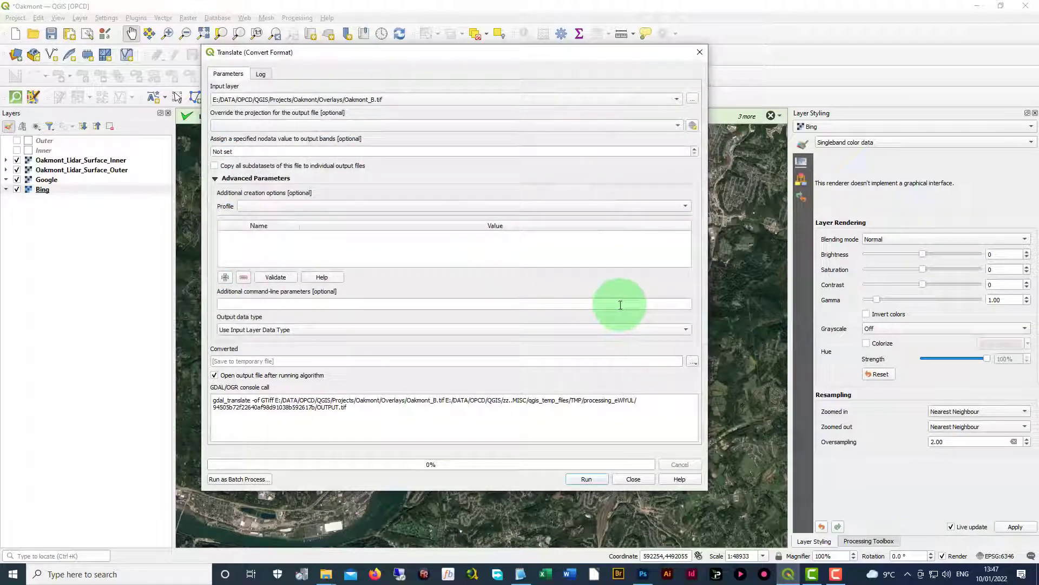
Copy the TIF to JPG line, -of JPEG -b 1 -b 2 -b 3 -outsize 8192 8192 -r cubic -co QUALITY=95, from the notes into the additional command-line parameters.
click(520, 574)
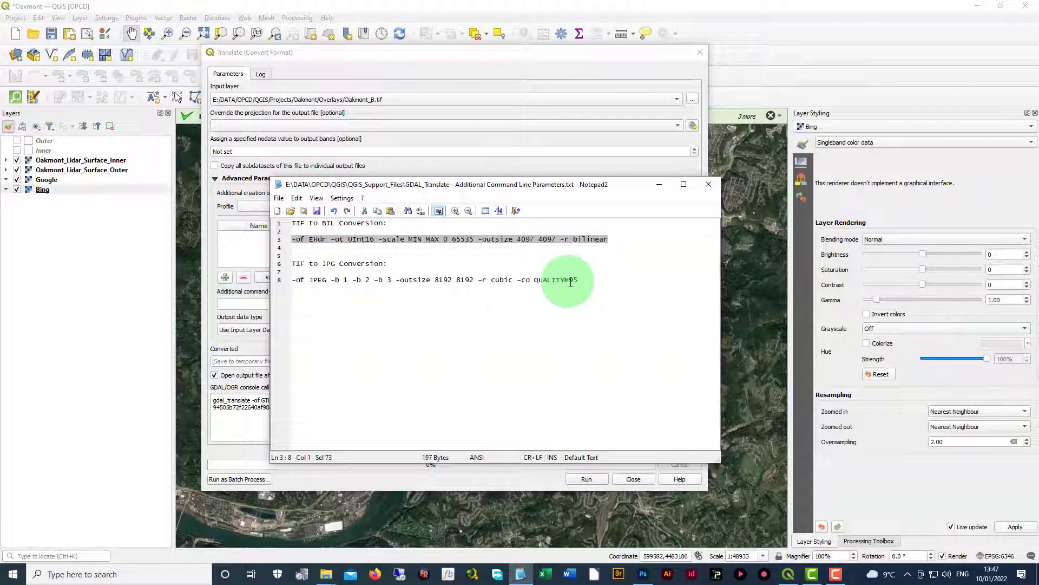
drag(575, 280, 293, 278)
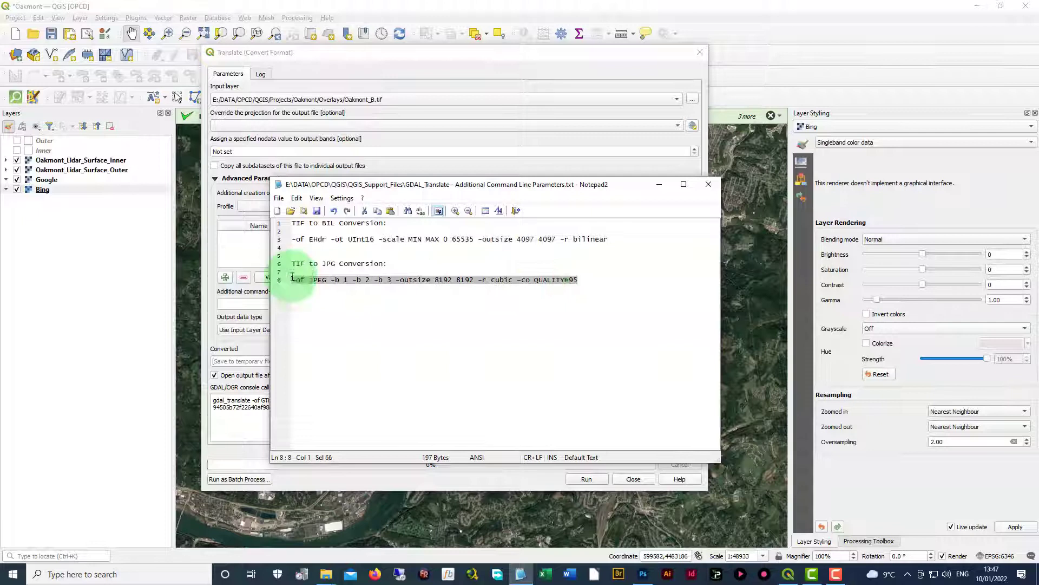
right_click(305, 275)
click(336, 324)
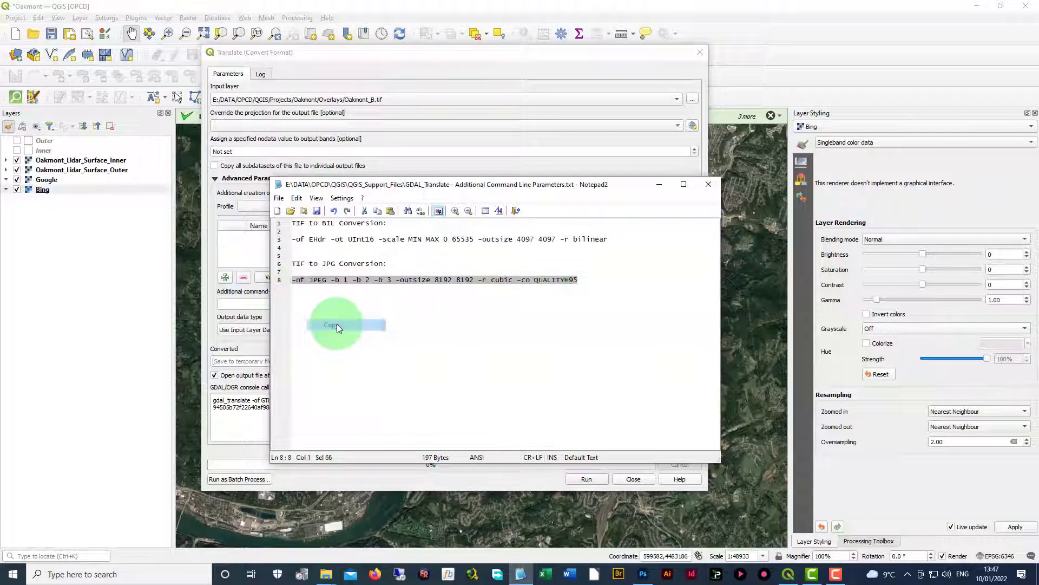
click(658, 185)
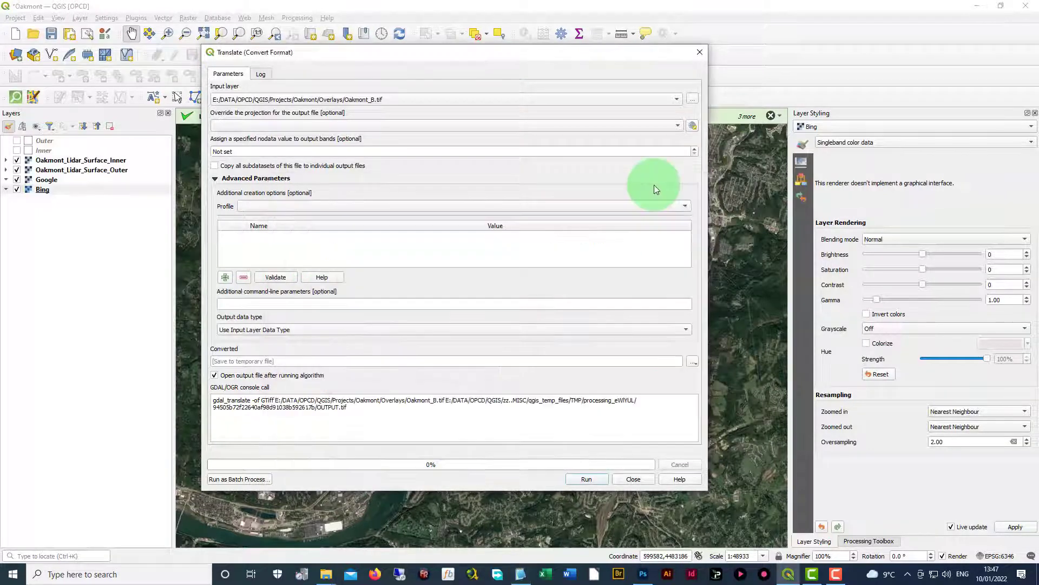
click(232, 304)
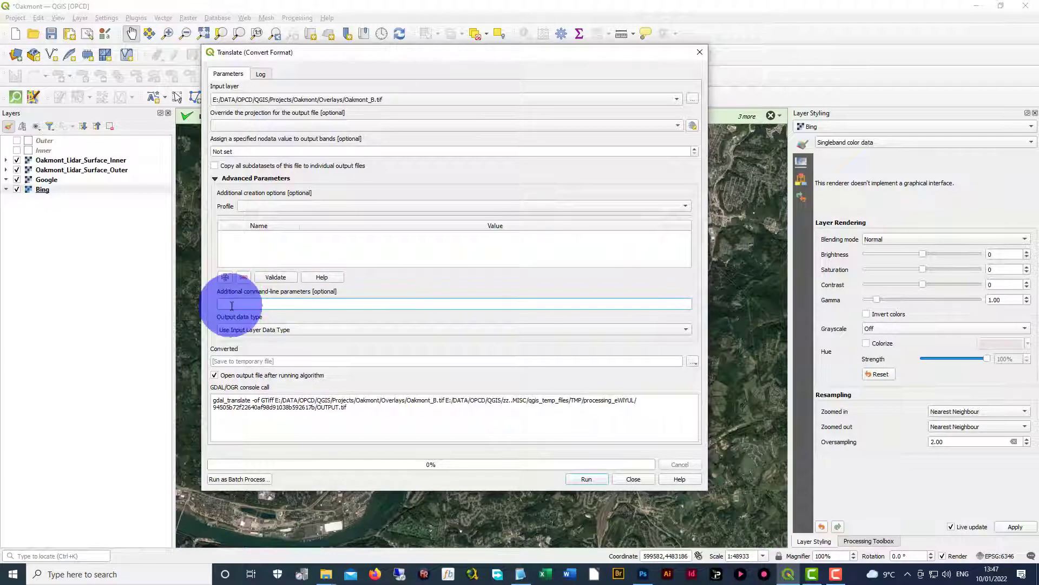
right_click(232, 305)
click(247, 358)
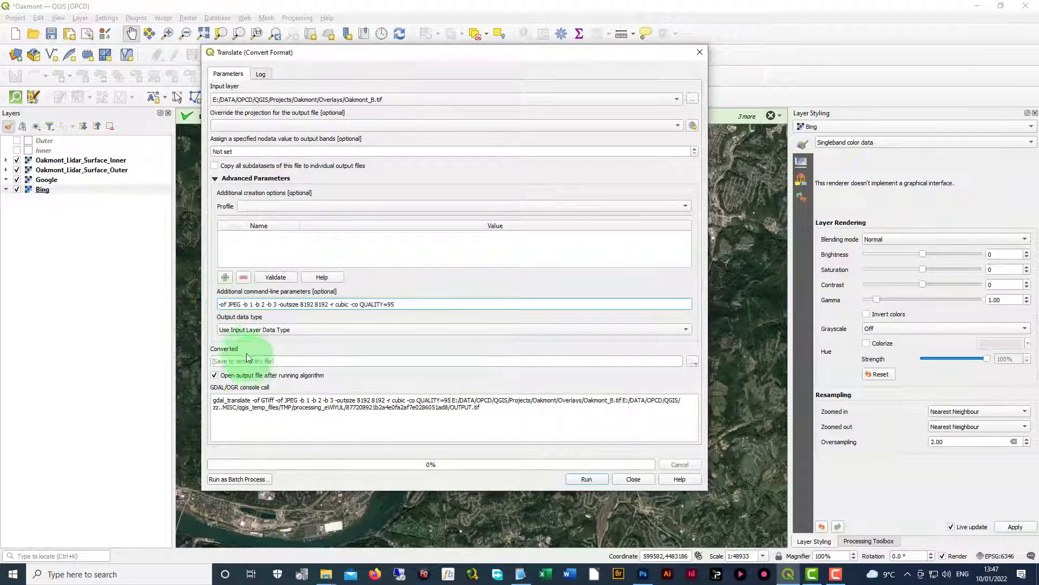
Direct the converted output to a file in Oakmont's Overlays folder, taking the file name from the existing Oakmont_B.tif.
click(693, 361)
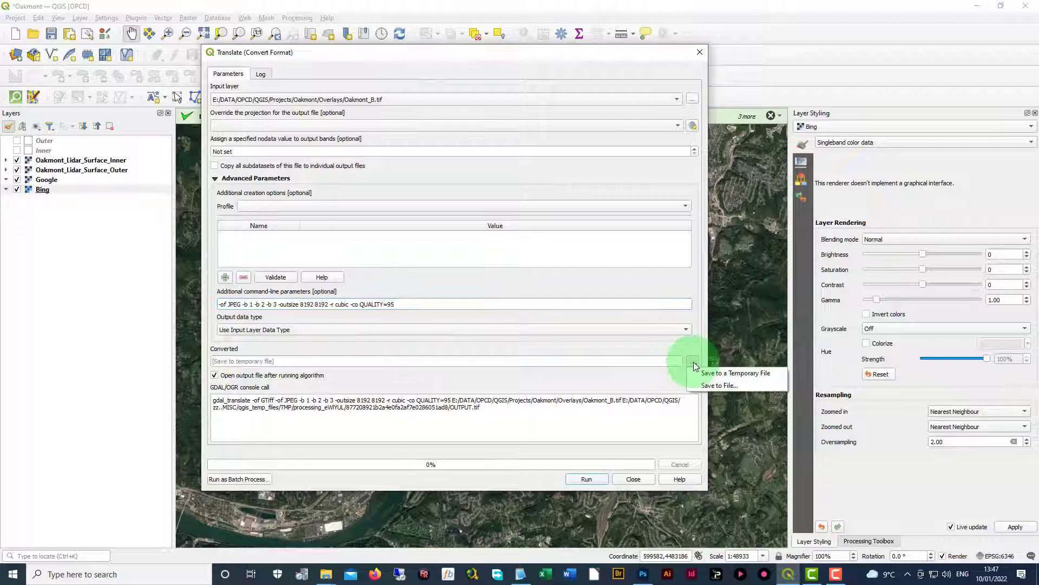
click(709, 385)
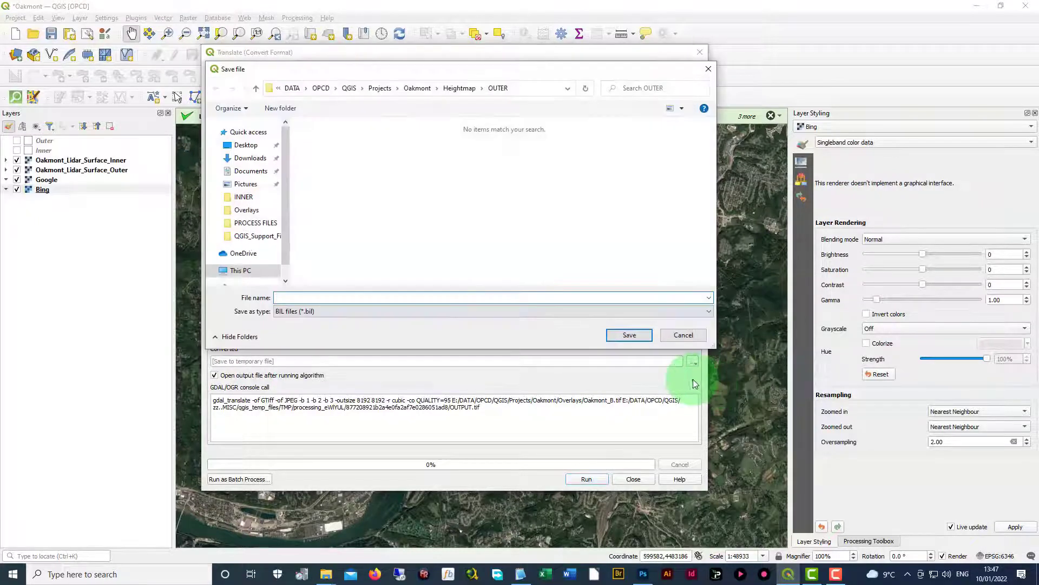
click(425, 92)
double_click(565, 173)
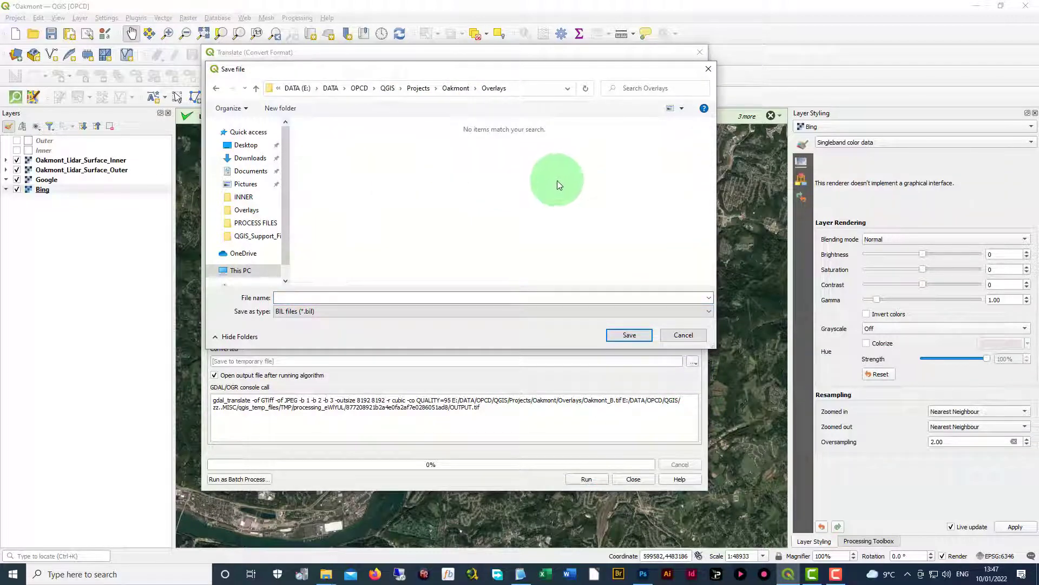
click(320, 311)
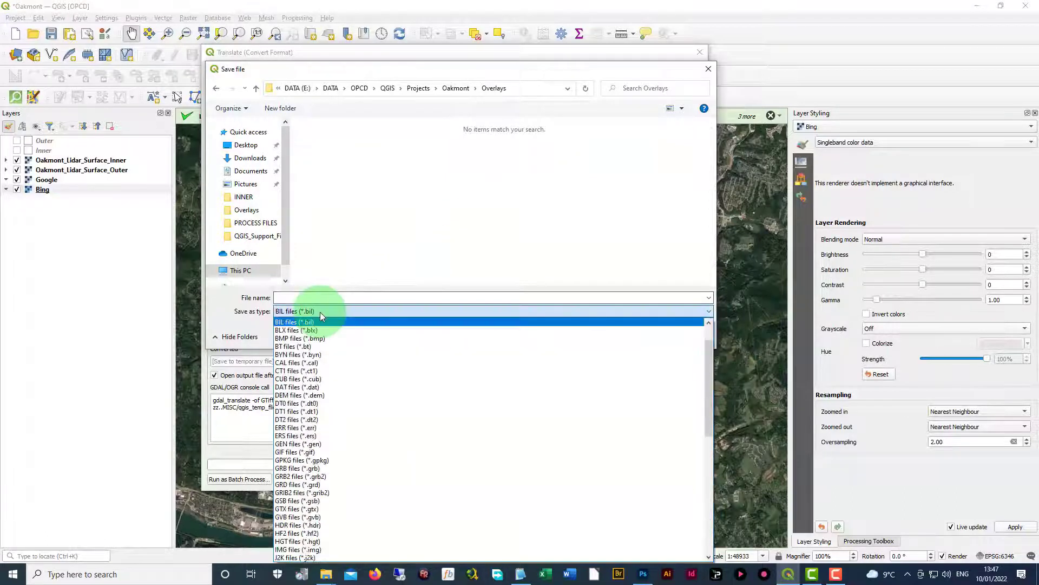
scroll(306, 324, up, 2)
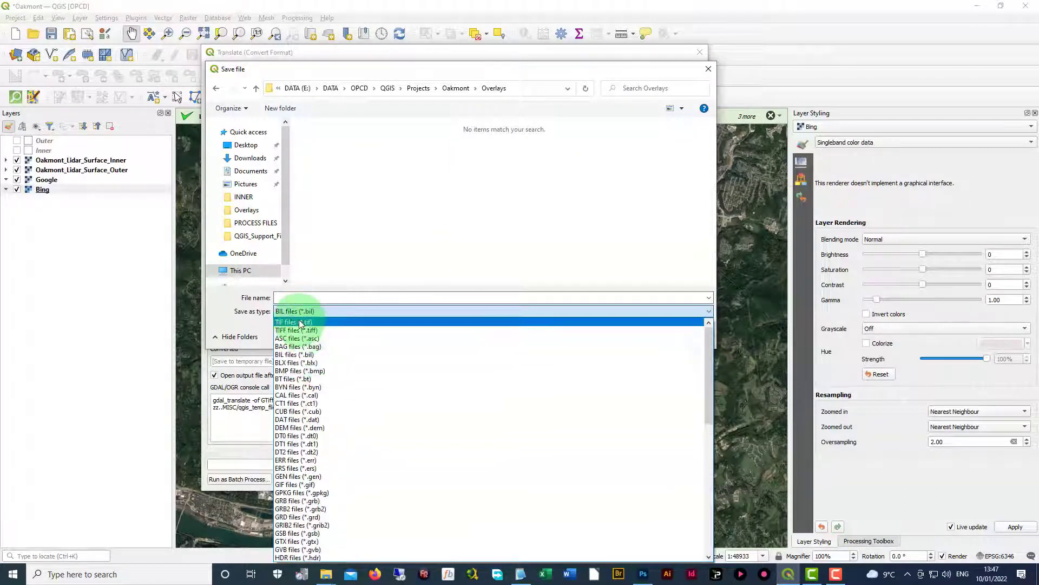
click(301, 322)
click(331, 162)
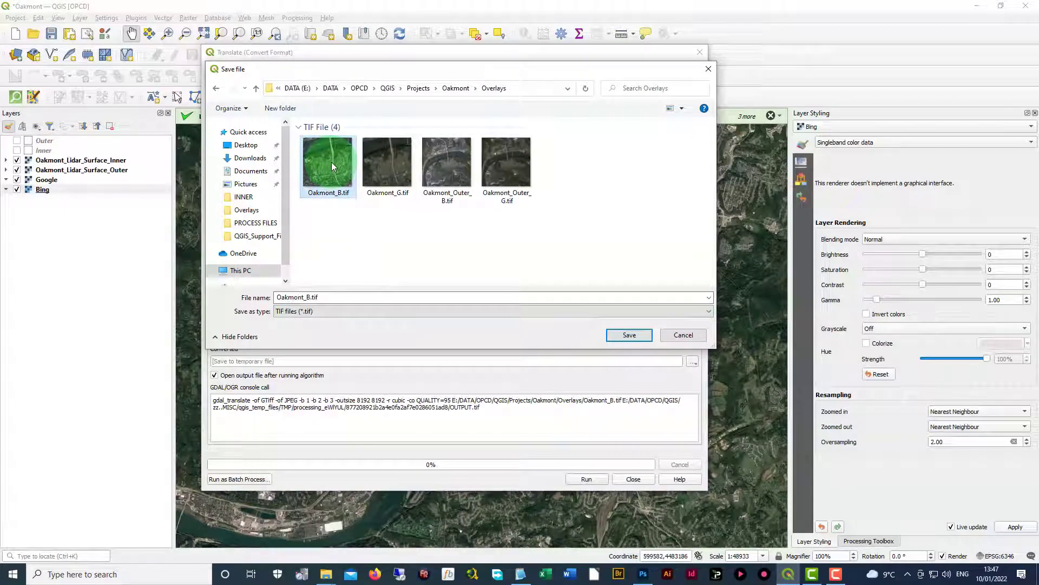
Save the output as Oakmont_B.jpg in JPG format and run the conversion without opening the output file.
click(307, 313)
scroll(302, 422, down, 5)
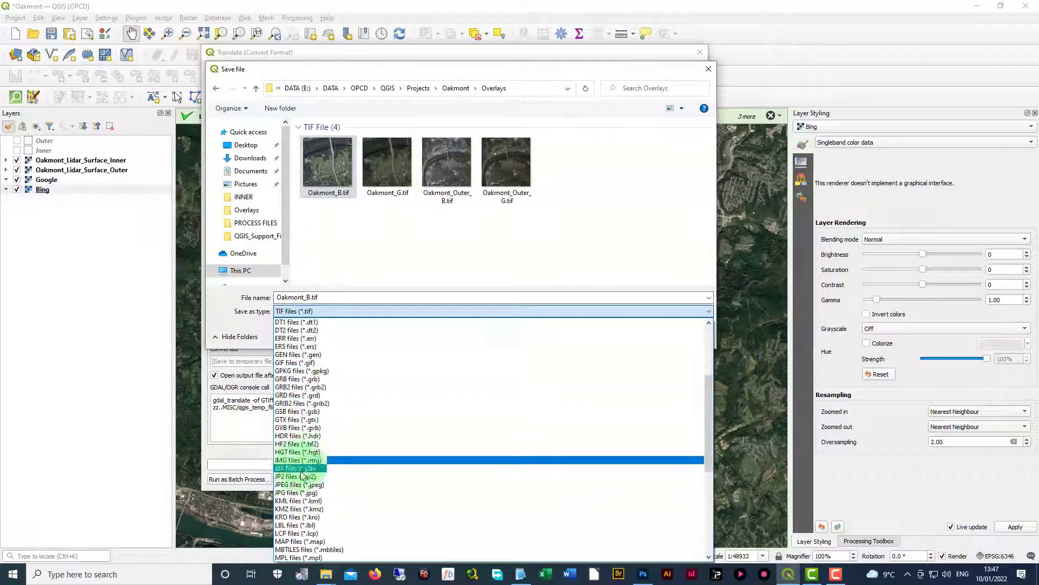
click(291, 492)
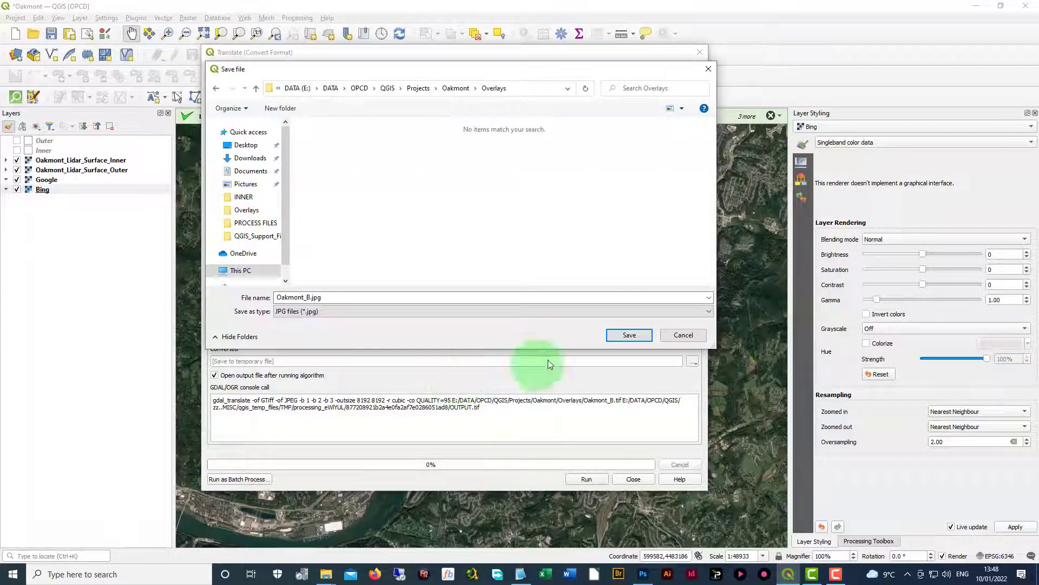
click(627, 335)
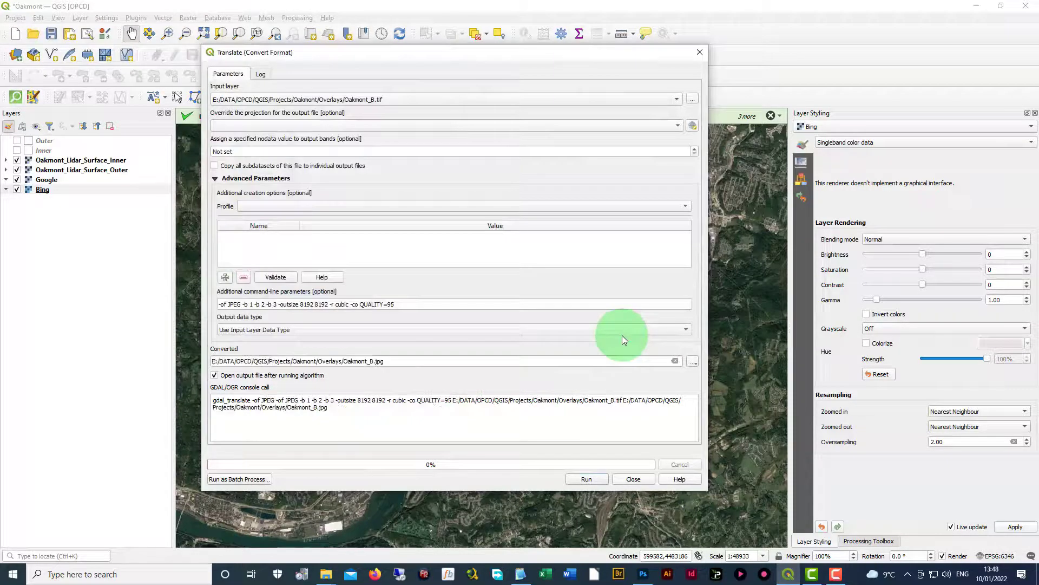
click(214, 375)
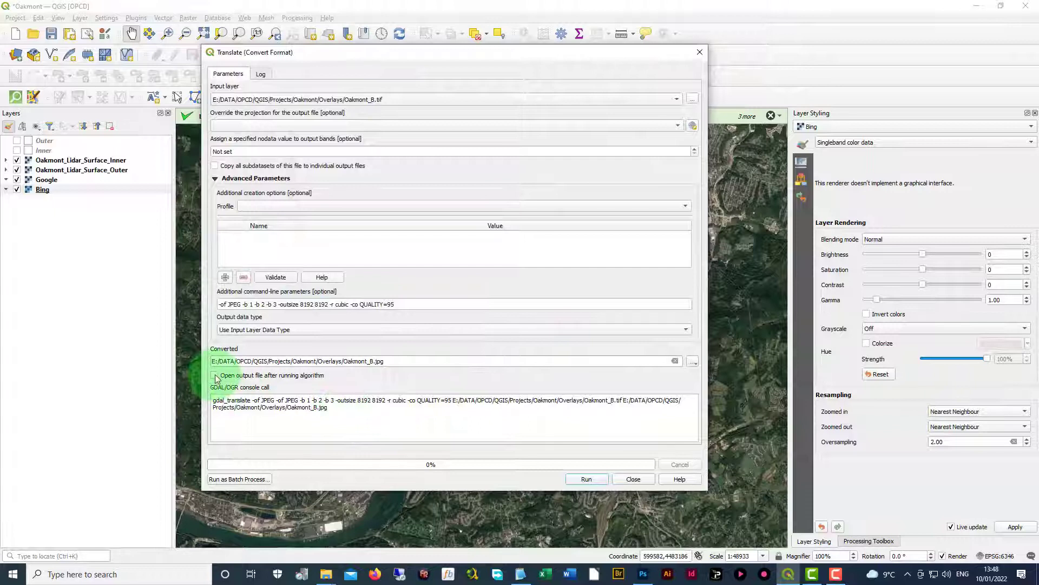
click(587, 478)
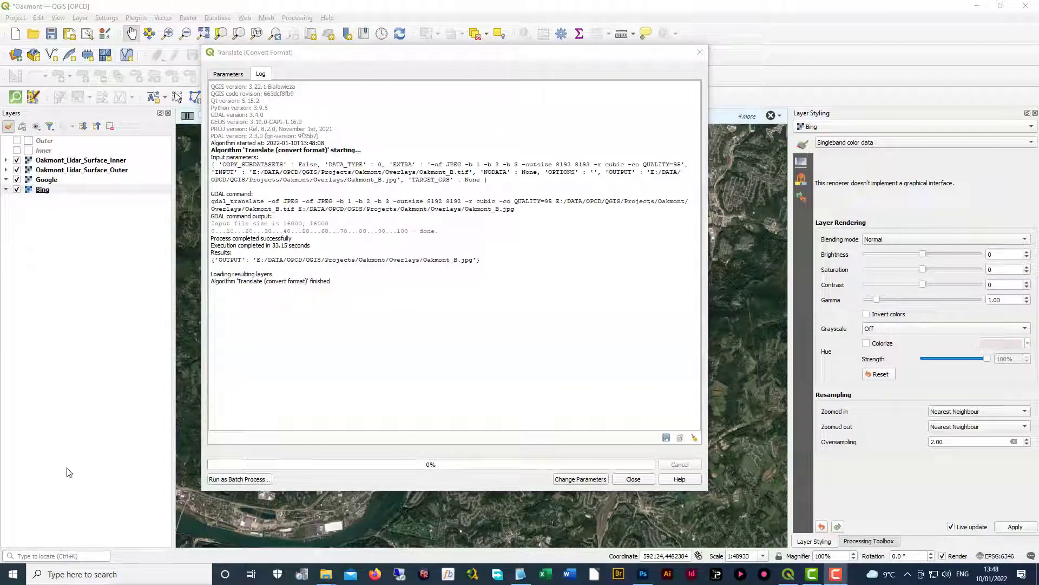
Return to the conversion parameters and replace the input with Oakmont_G.tif from the Overlays folder.
click(230, 76)
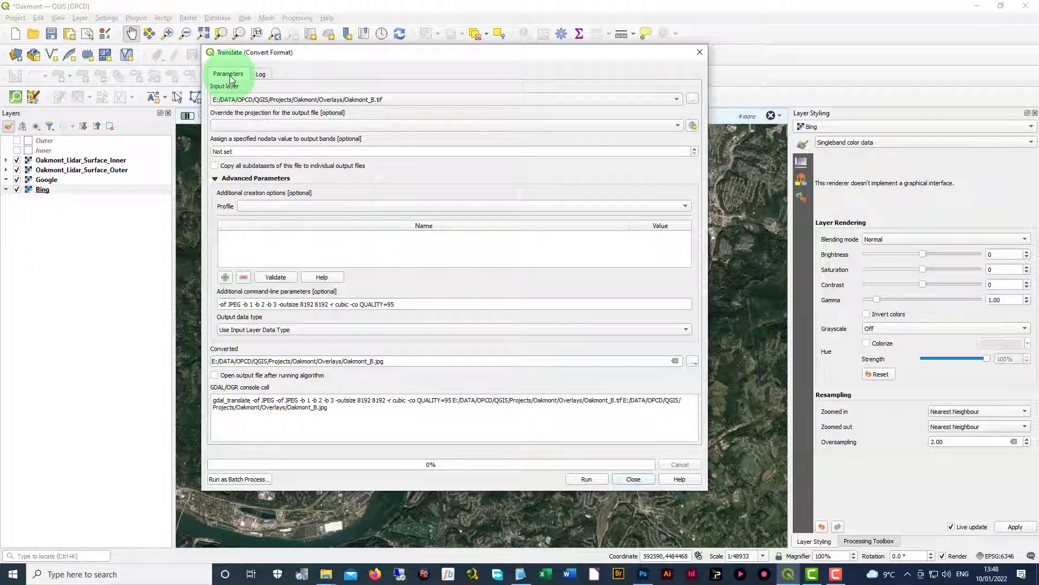
click(693, 100)
click(385, 245)
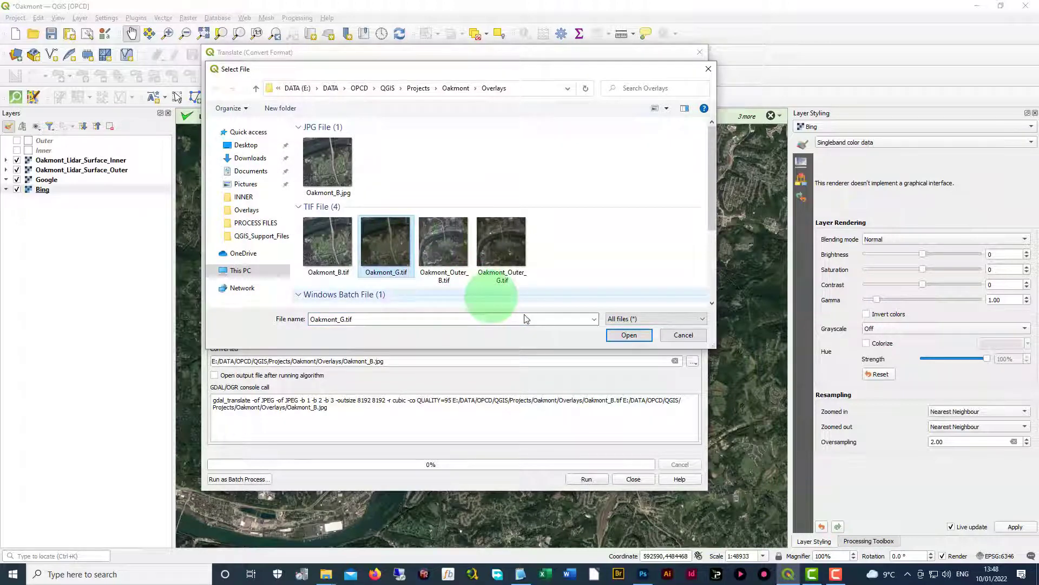
click(629, 335)
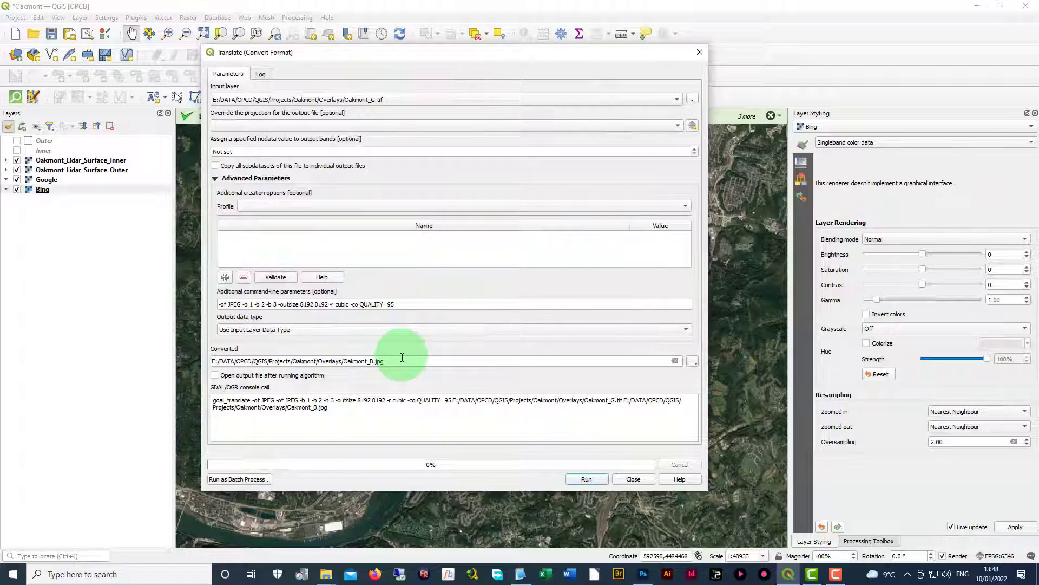
Change the converted output file name to Oakmont_G.jpg and run the conversion.
click(371, 361)
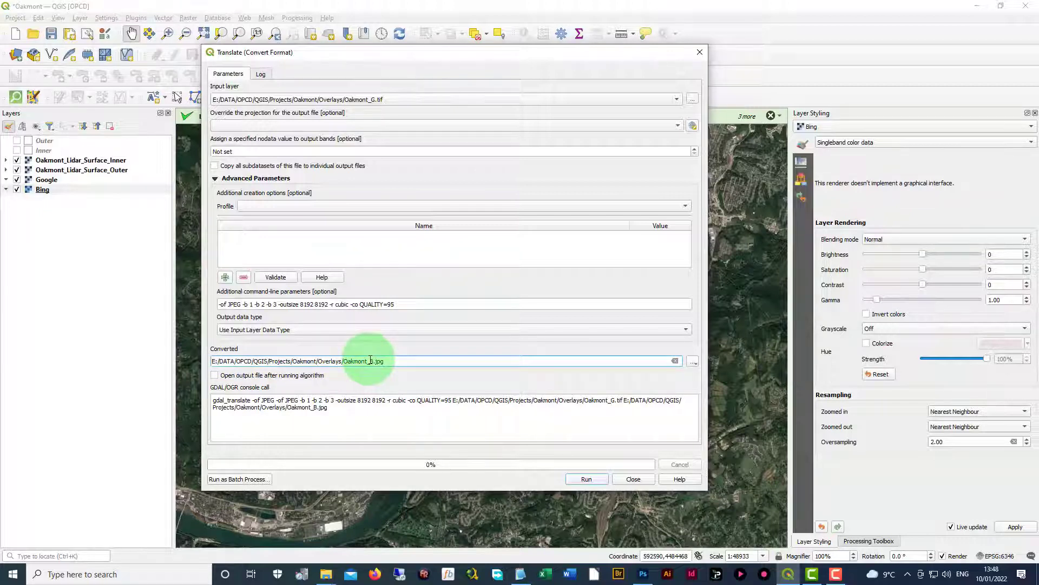
click(372, 361)
drag(372, 361, 374, 361)
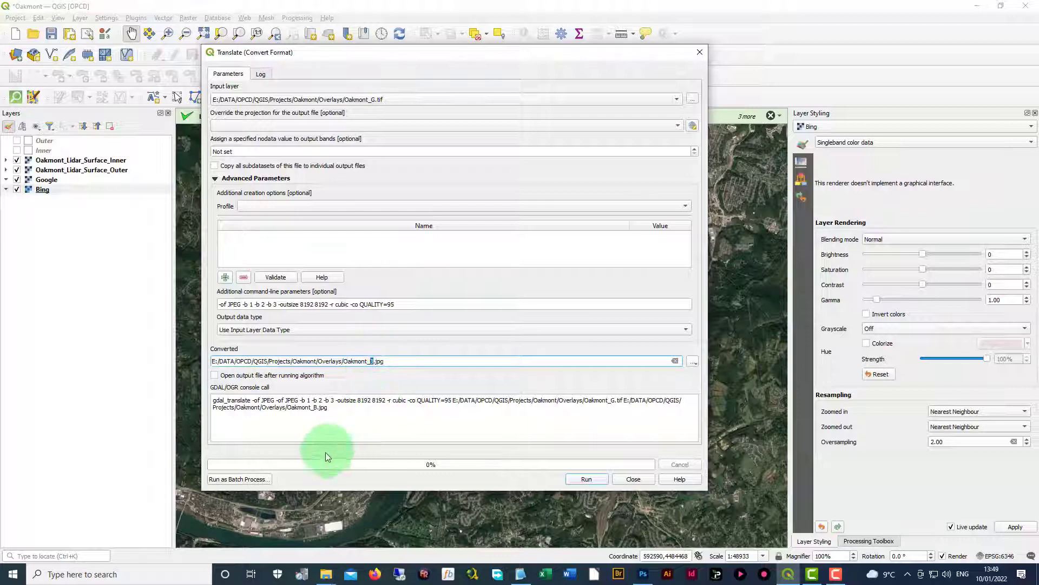
text(G)
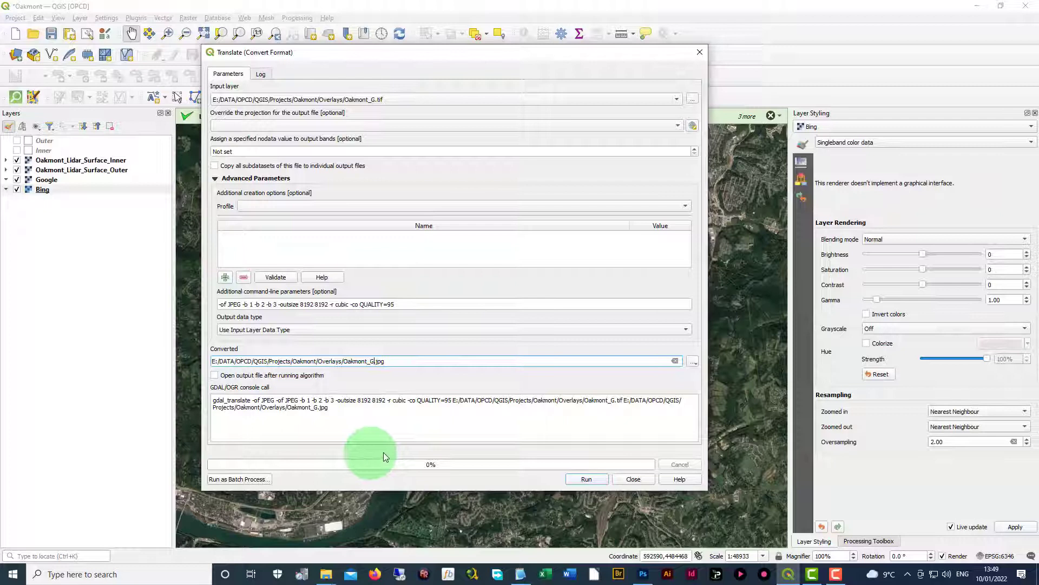
click(586, 479)
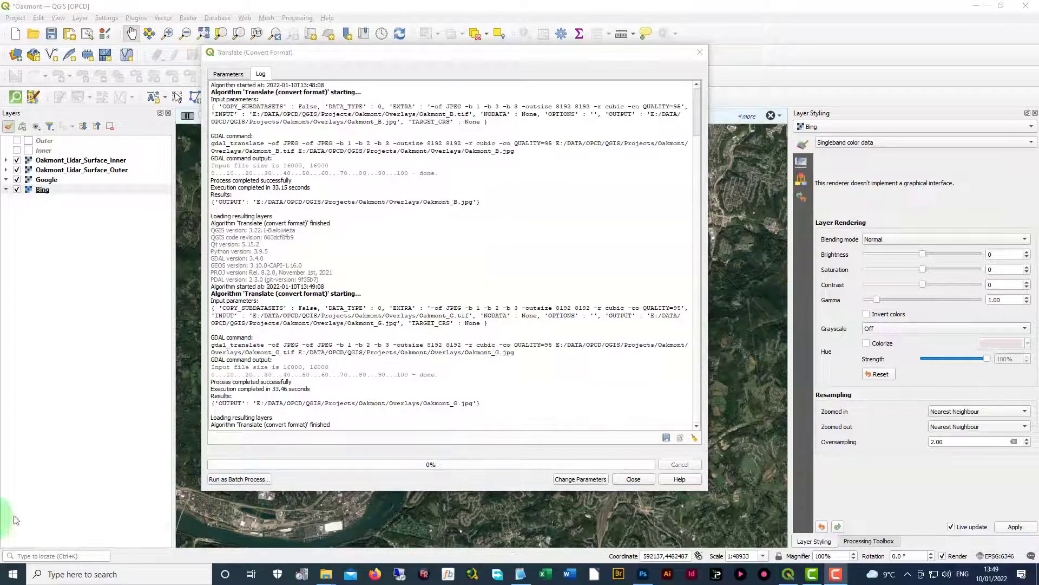
Return to the conversion parameters and replace the input with Oakmont_Outer_B.tif from the Overlays folder.
click(231, 75)
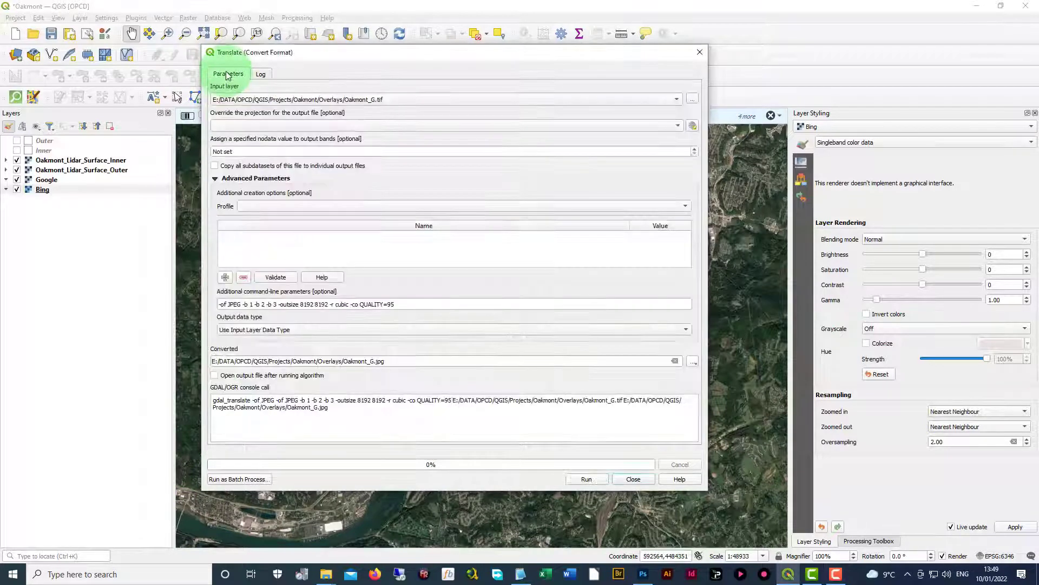
click(693, 99)
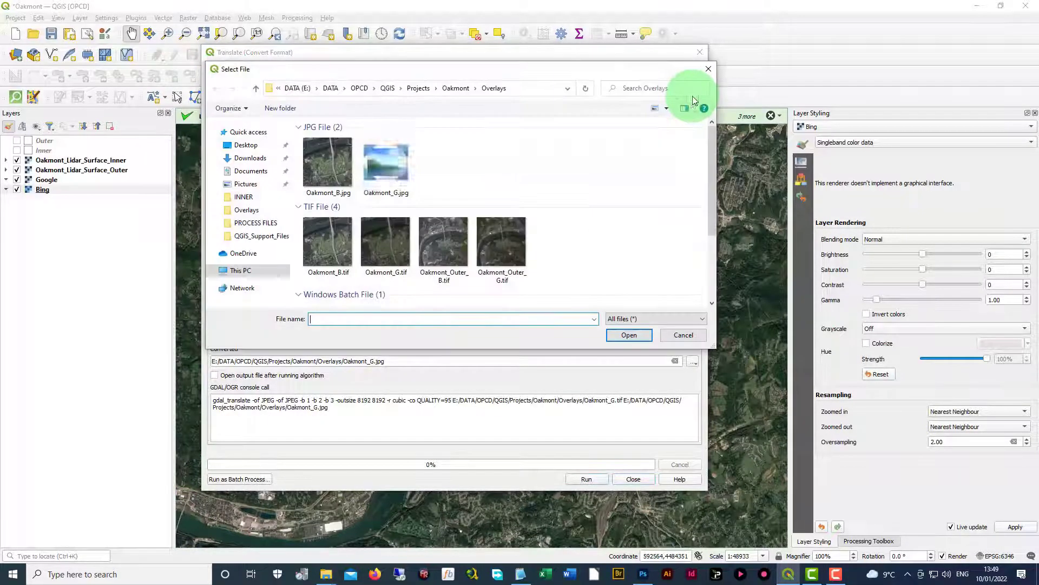
click(446, 246)
click(629, 334)
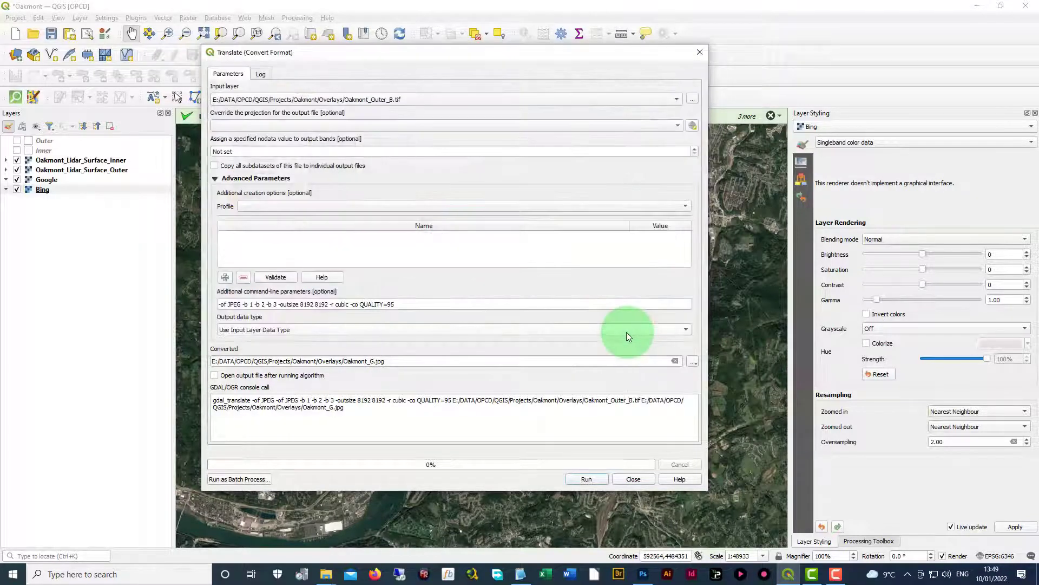
Change the converted output file name to Oakmont_Outer_B.jpg and run the conversion.
click(371, 361)
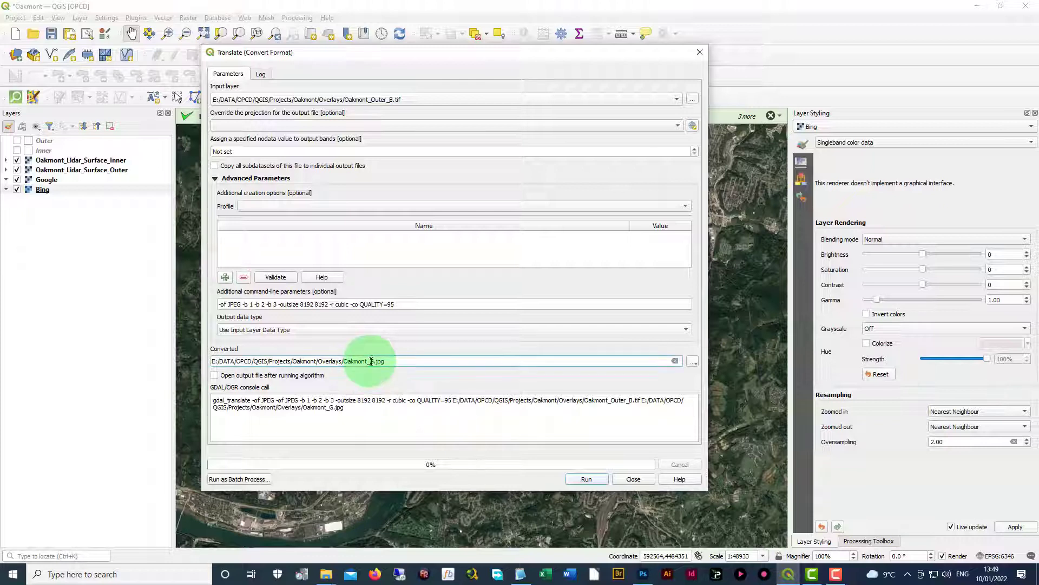
drag(371, 361, 374, 361)
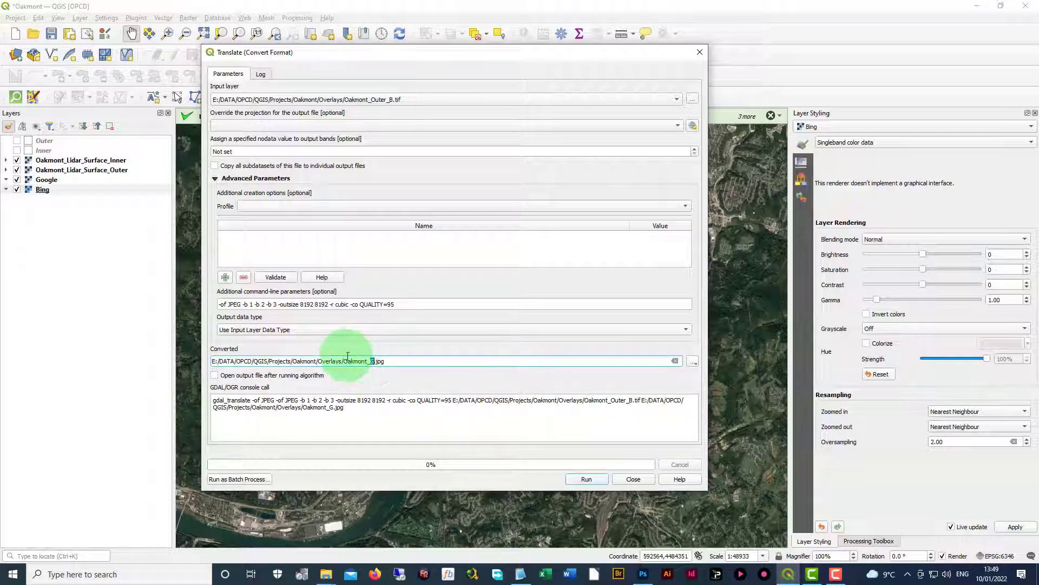
text(Oute)
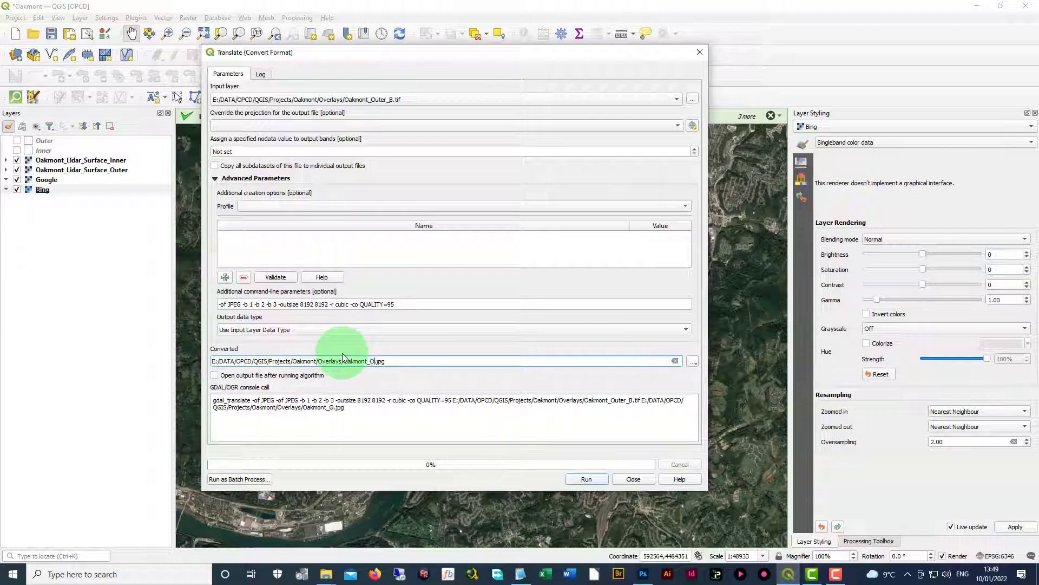
text(r)
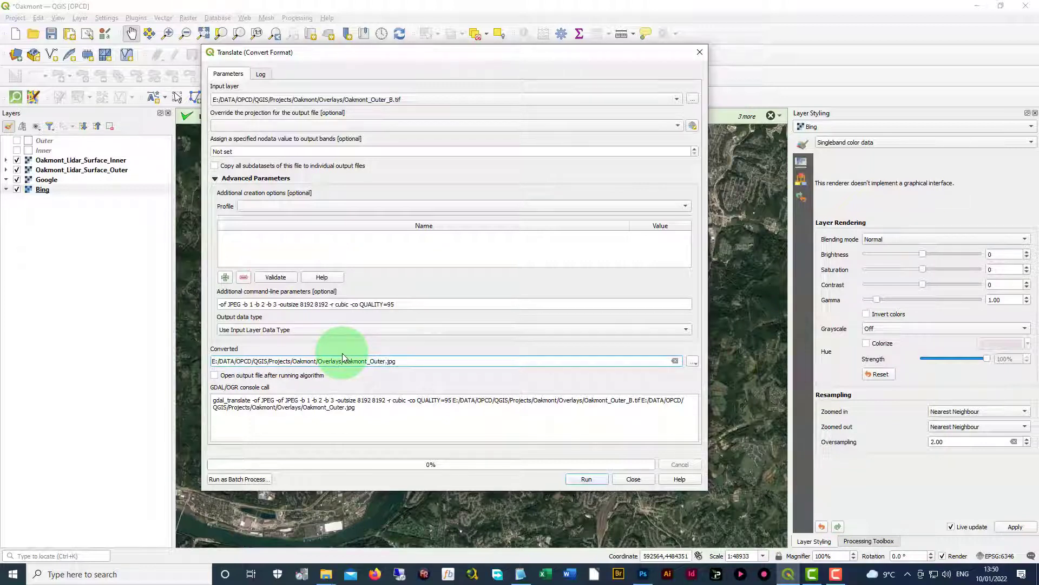
text(_B)
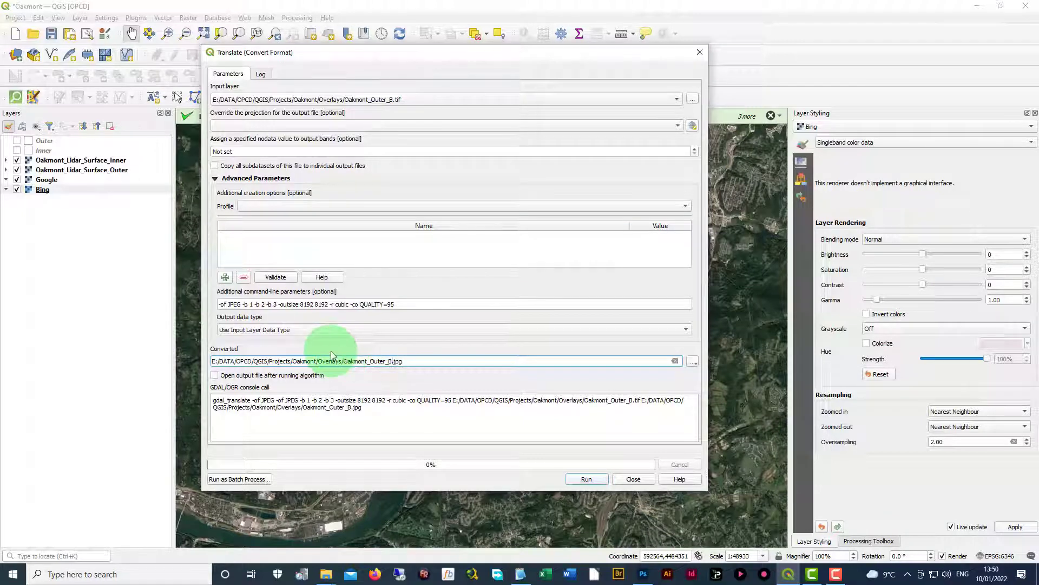
click(586, 478)
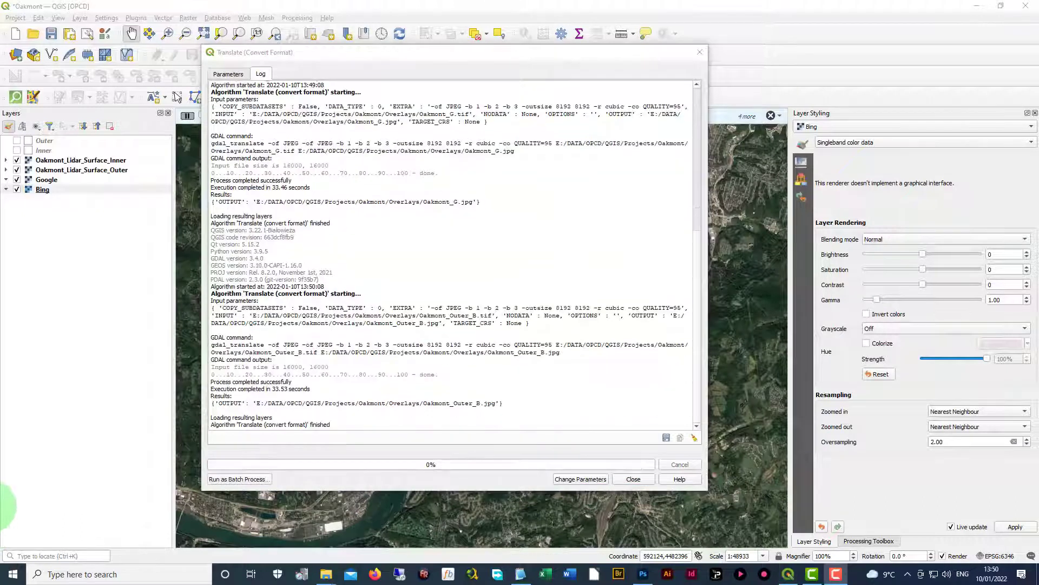
Return to the conversion parameters and replace the input with Oakmont_Outer_G.tif from the Overlays folder.
click(232, 75)
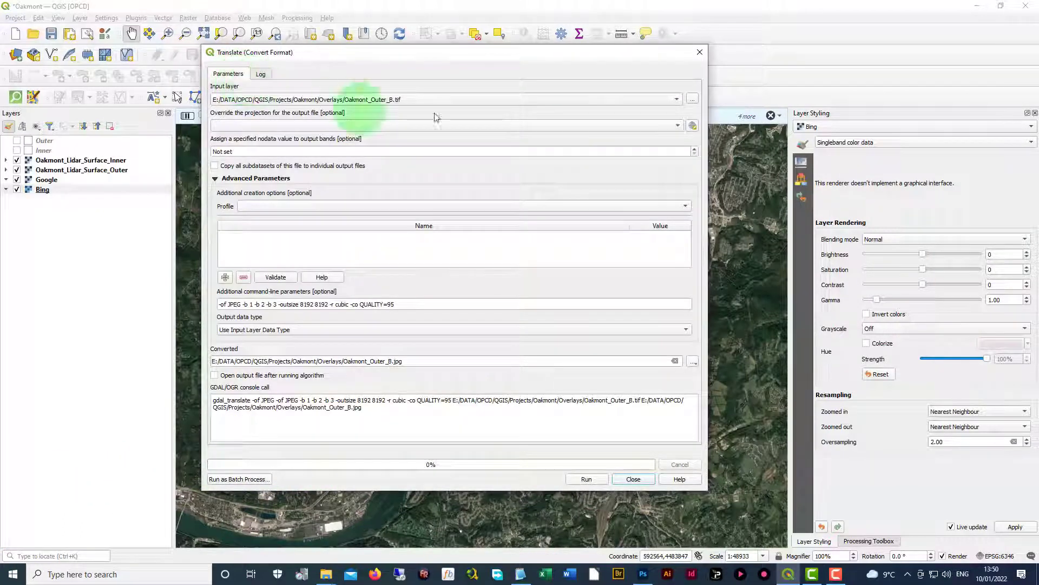
click(695, 99)
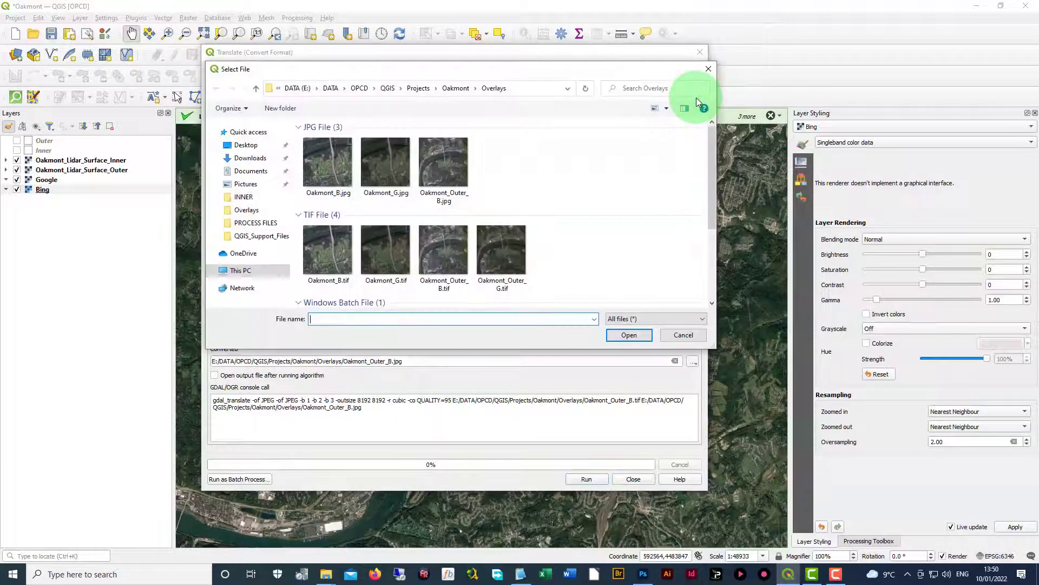
click(505, 258)
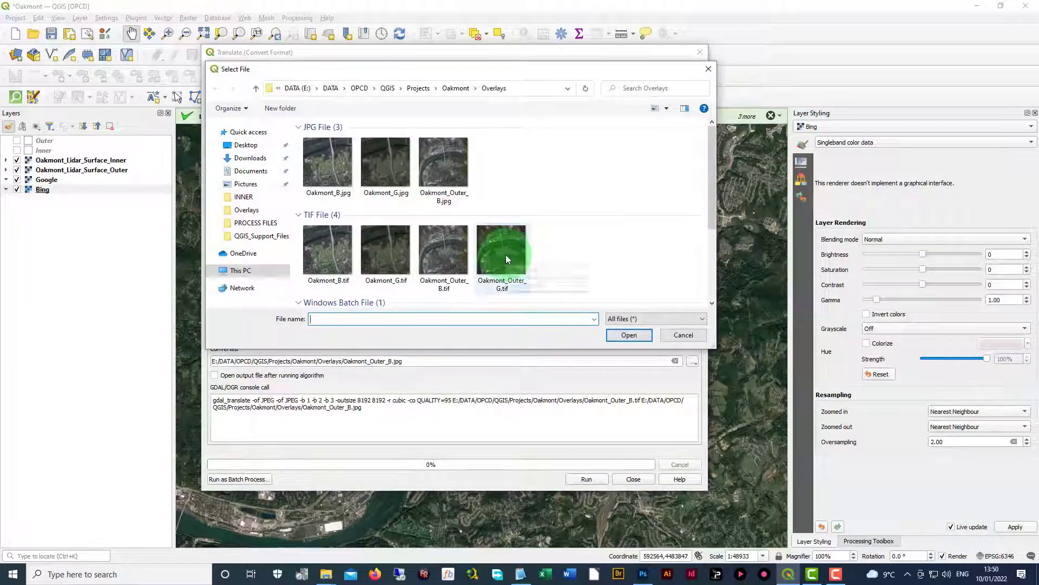
click(620, 339)
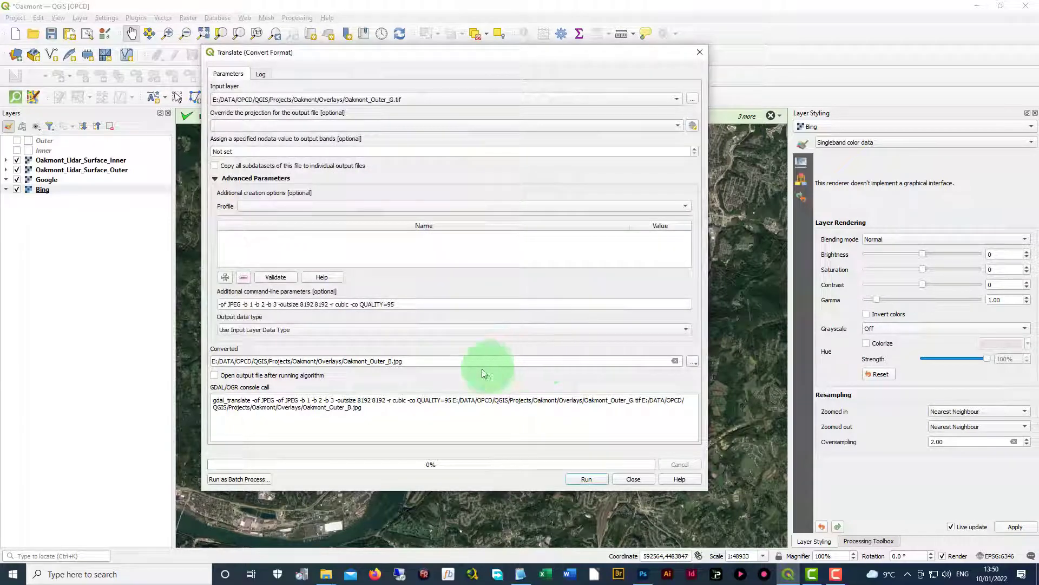
Change the converted output file name to Oakmont_Outer_G.jpg, run the conversion and close the Translate dialog.
click(391, 363)
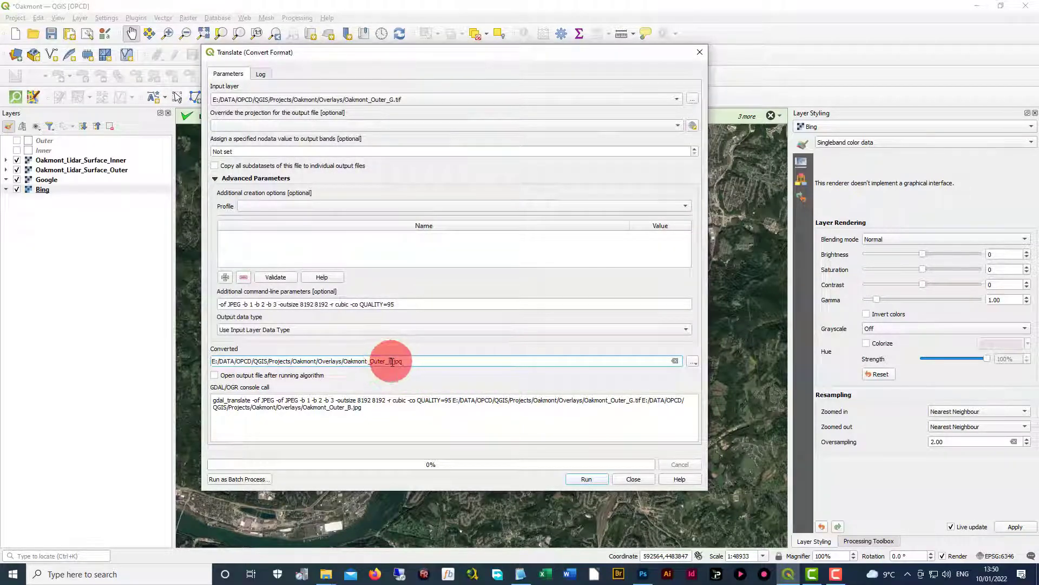
key(shift+Left)
text(G)
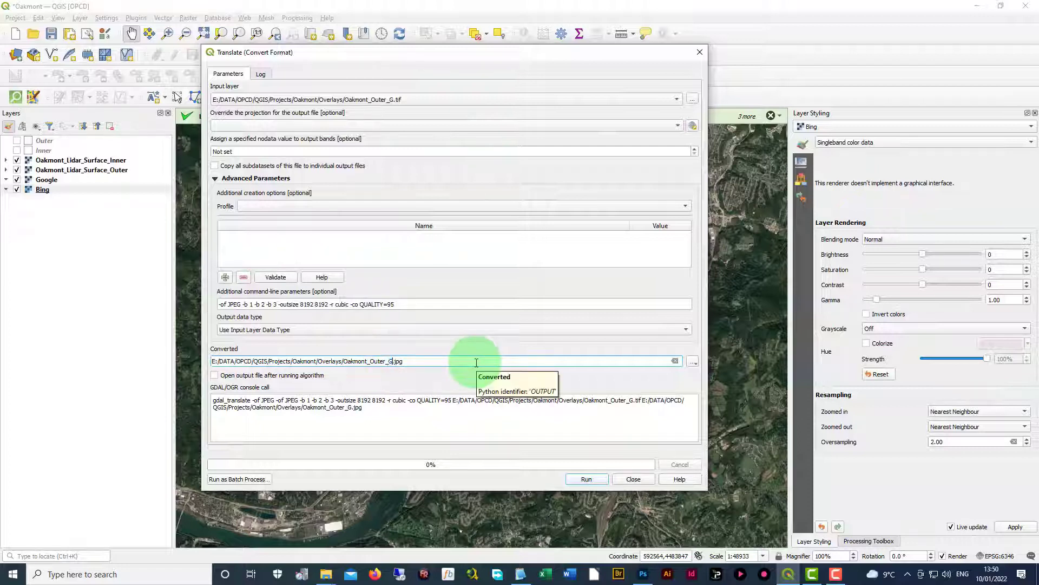
click(587, 479)
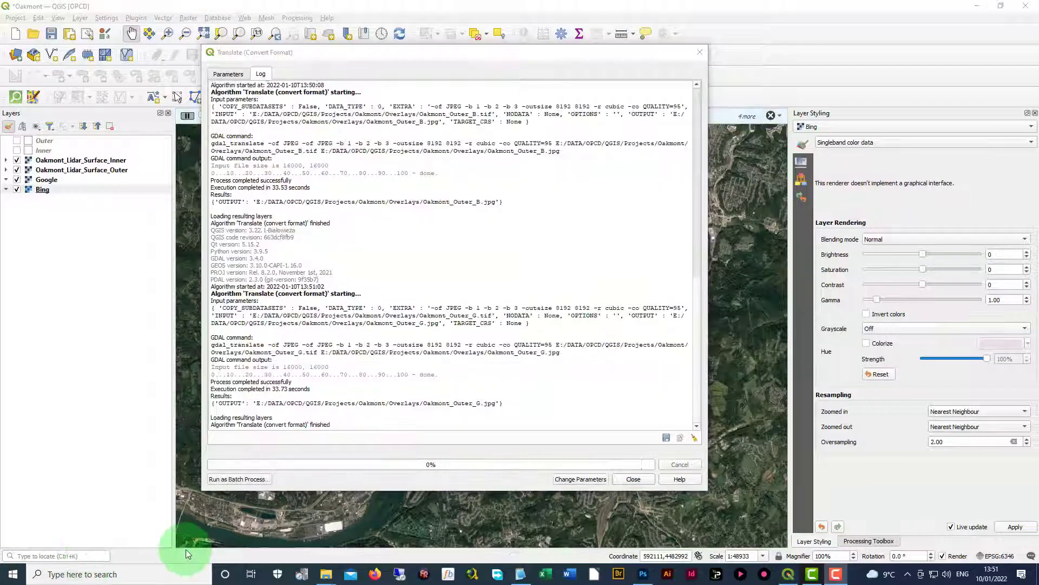
click(633, 479)
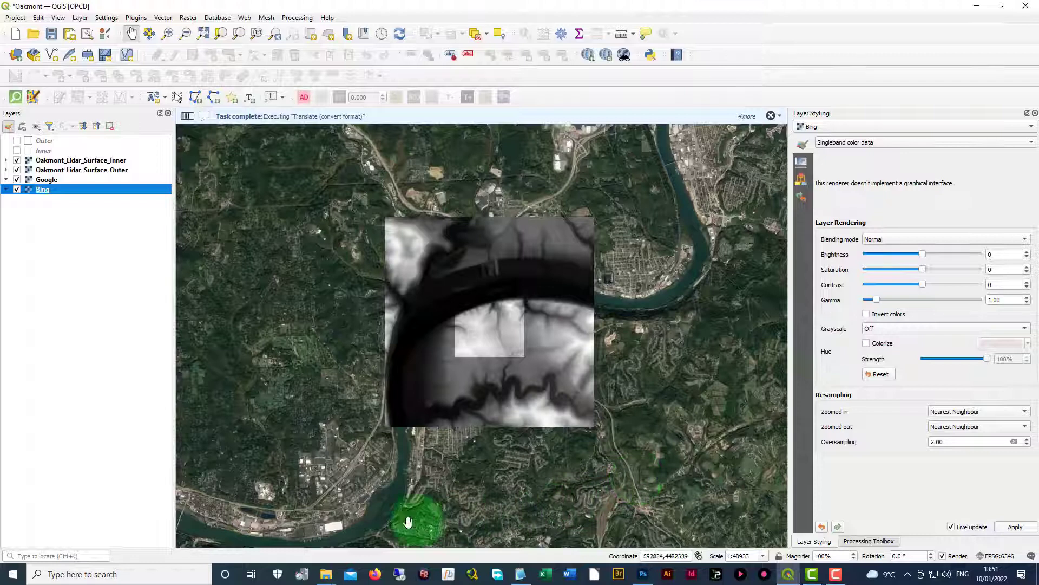
Switch to the Overlays folder in File Explorer and delete the four Oakmont TIF files.
click(325, 575)
click(385, 544)
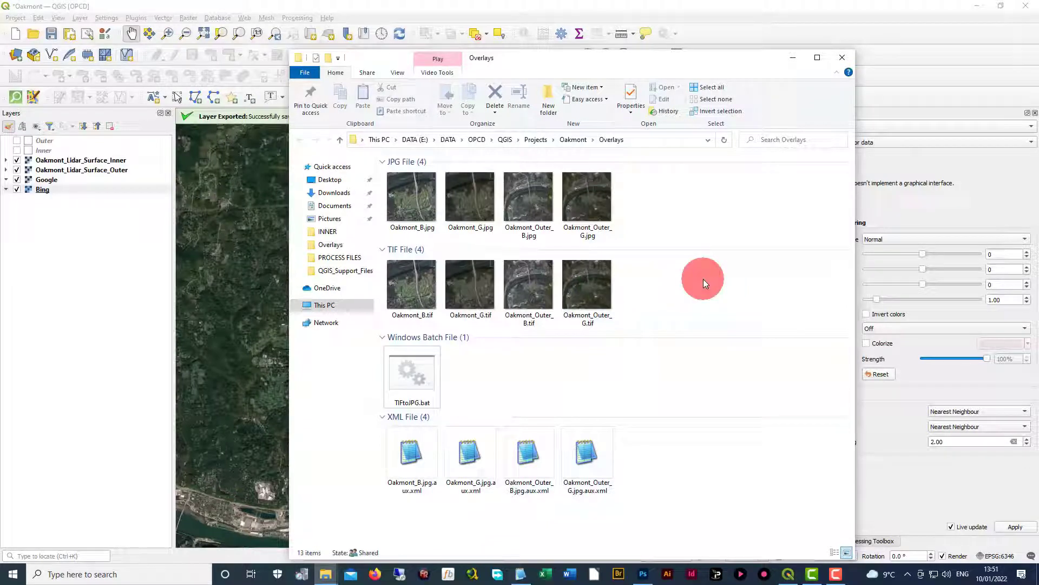
drag(703, 279, 433, 292)
right_click(433, 291)
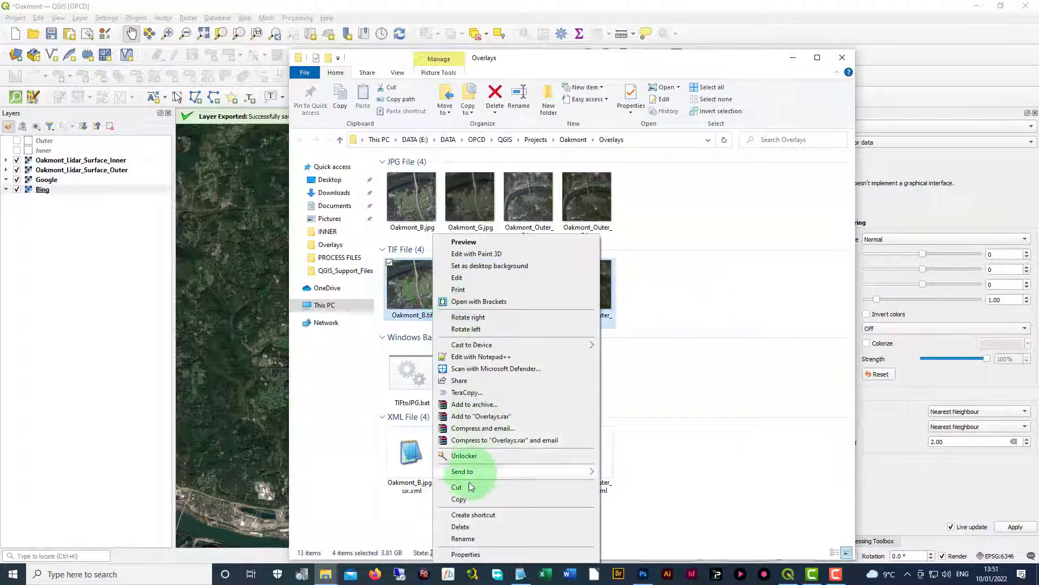
click(459, 526)
Delete the four .jpg.aux.xml files from the Overlays folder.
drag(659, 390, 428, 375)
right_click(428, 374)
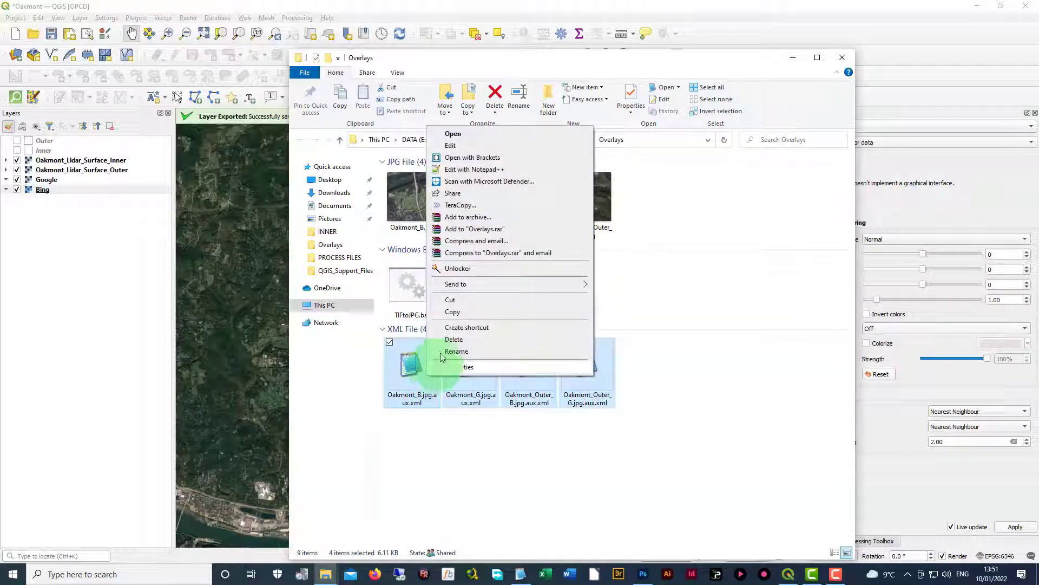
click(451, 341)
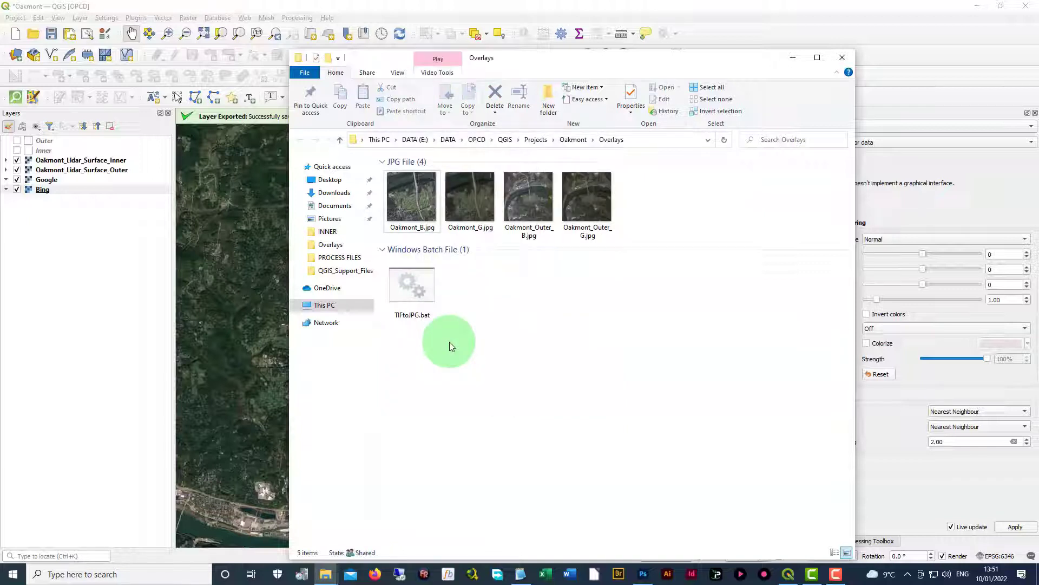